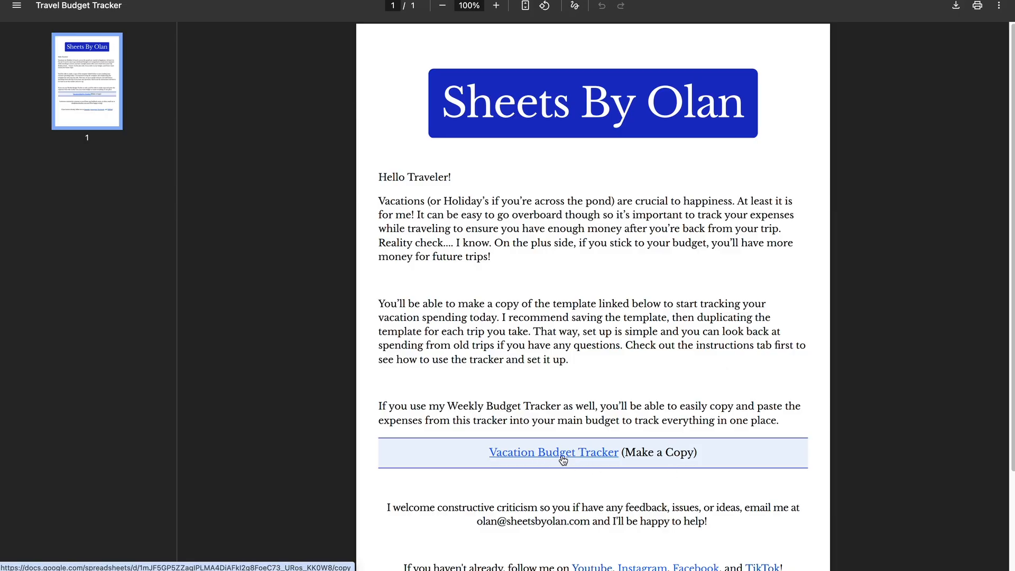
Copy the template from the PDF link and strip 'Copy of' and '(Make a Copy)' from its title.
click(585, 454)
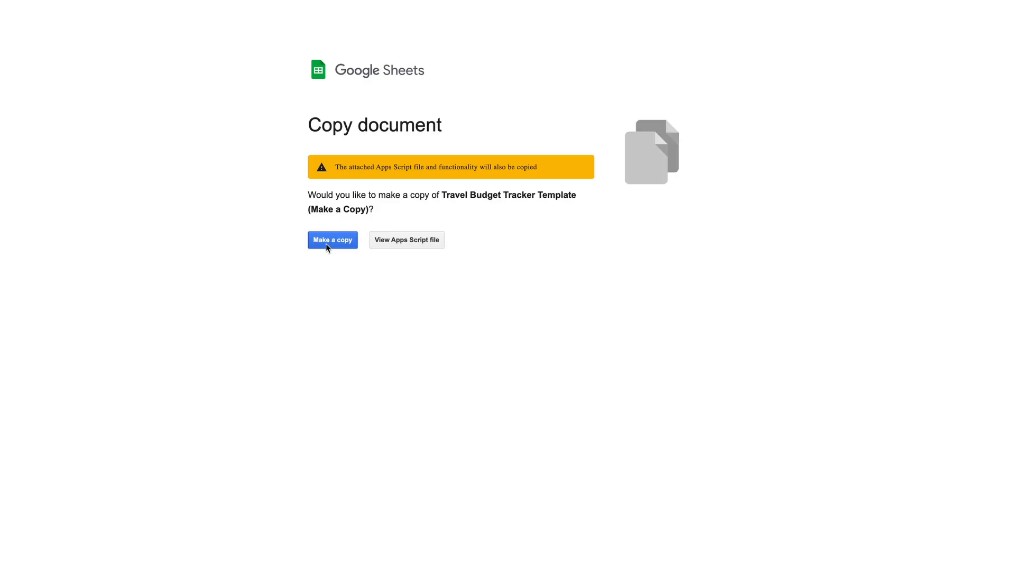
click(326, 245)
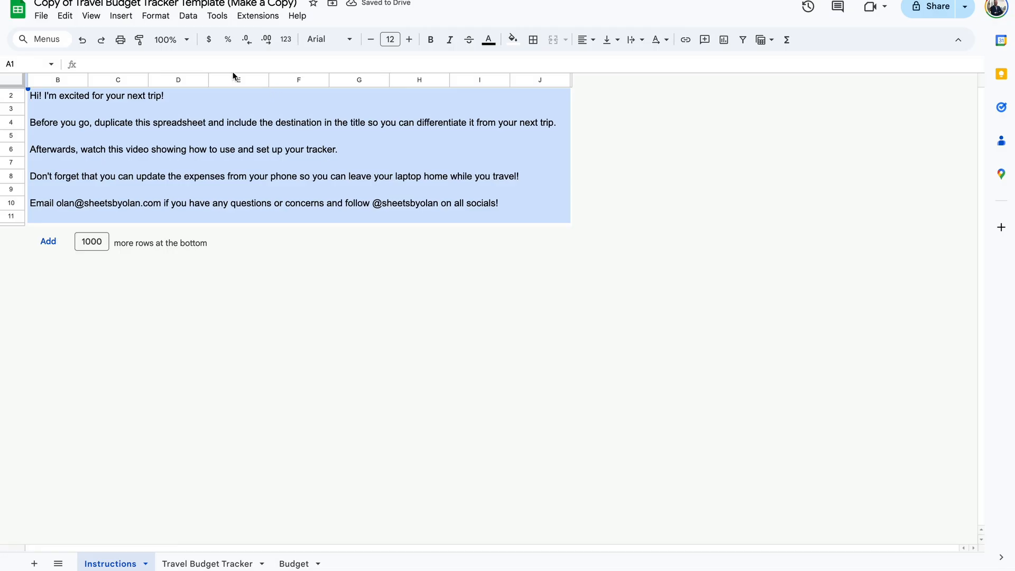
click(83, 4)
drag(75, 19, 5, 7)
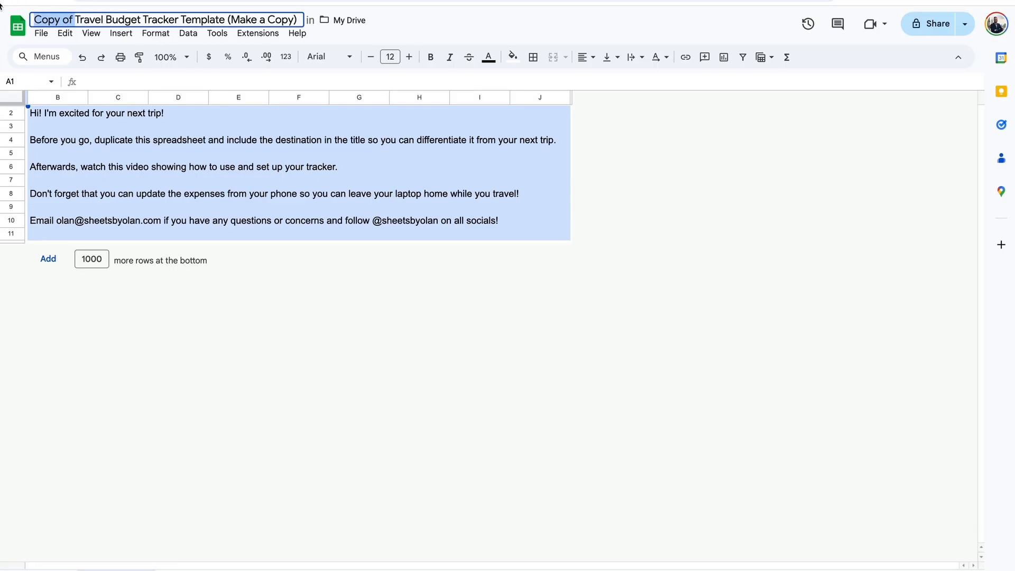
key(BackSpace)
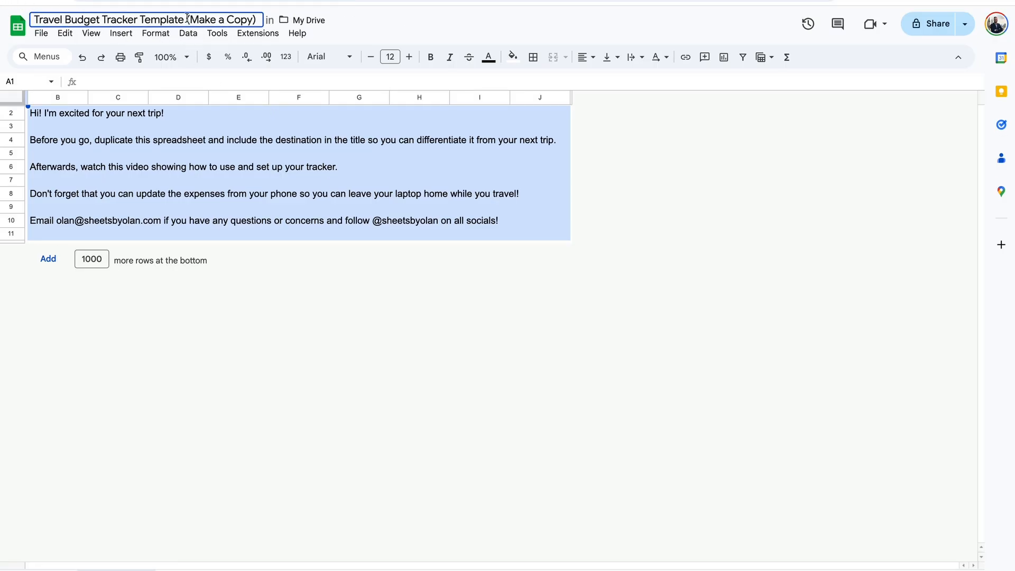
drag(187, 20, 272, 18)
key(BackSpace)
key(BackSpace)
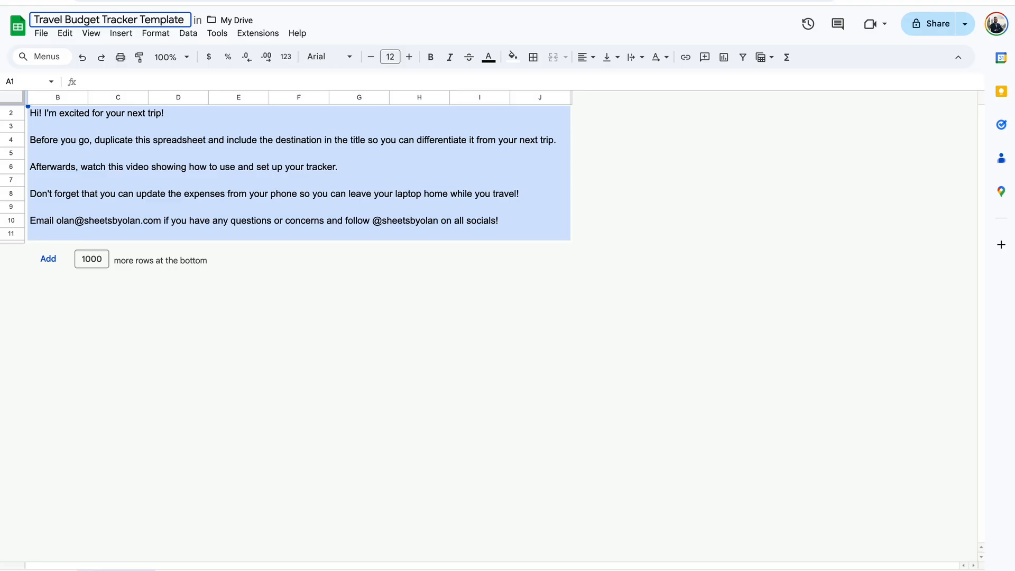
click(512, 166)
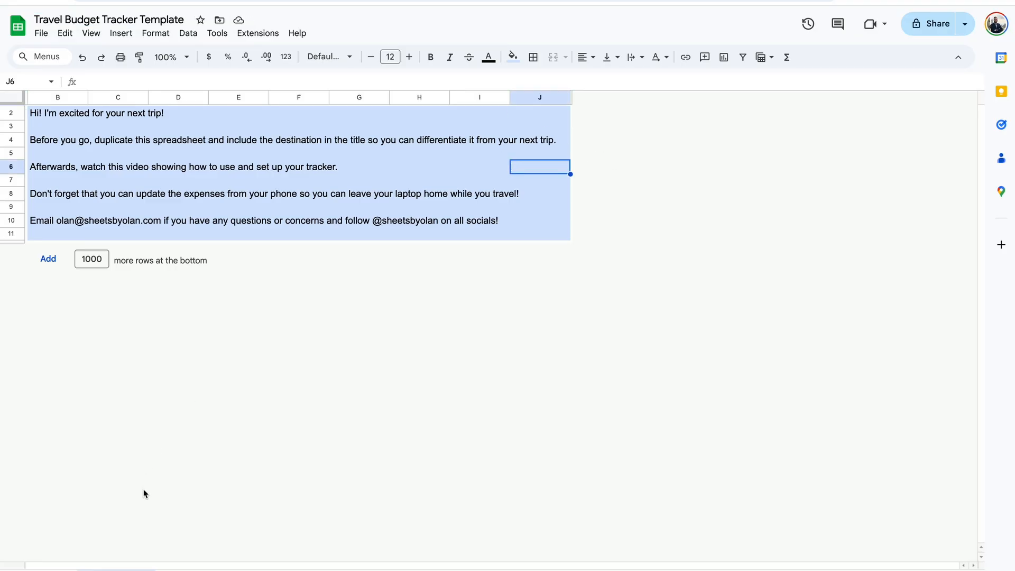
Make a file copy, replacing 'Template' with '- New York City' in the copy's name.
click(360, 194)
click(41, 16)
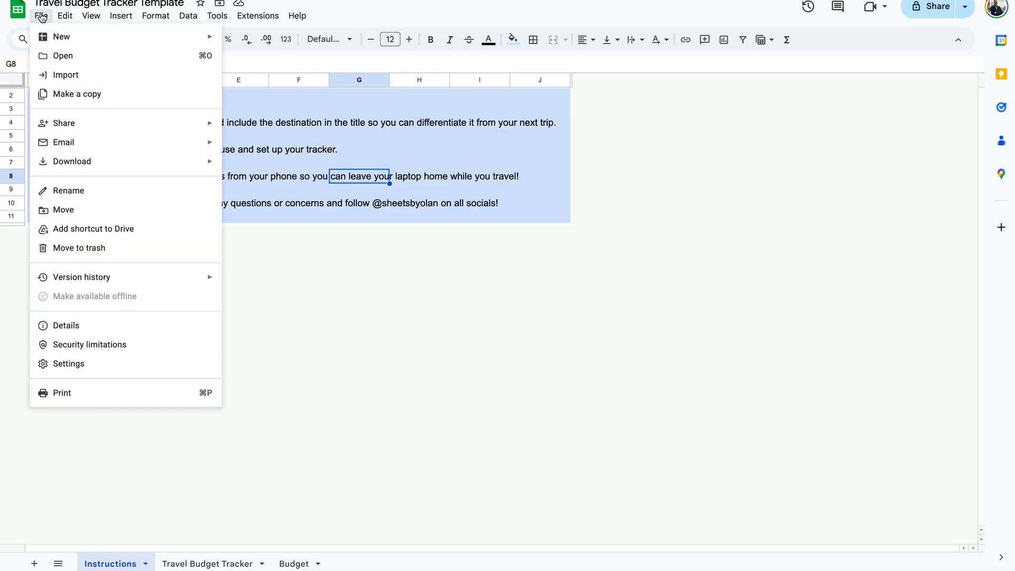
click(80, 92)
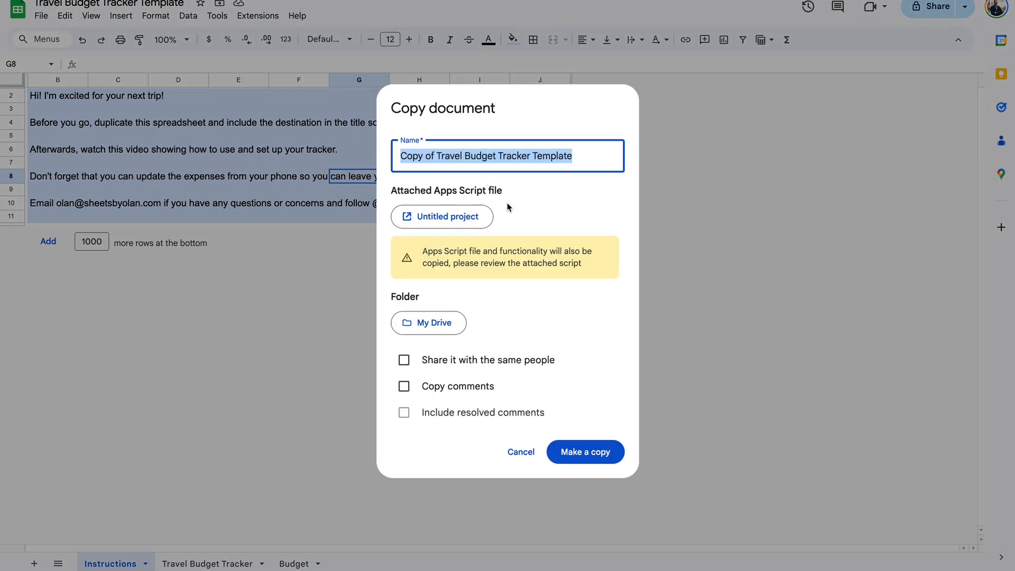
drag(537, 157, 567, 157)
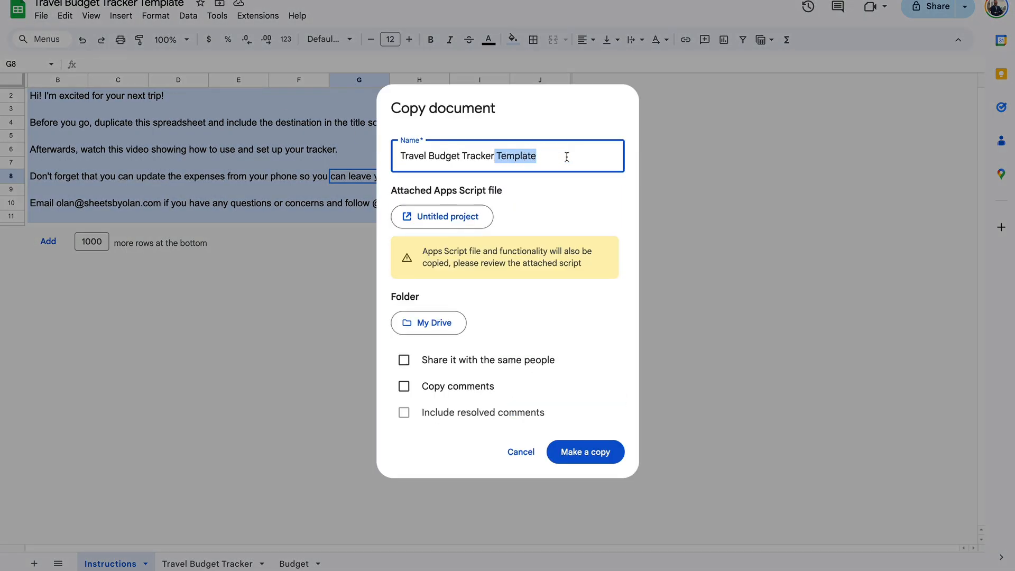
key(BackSpace)
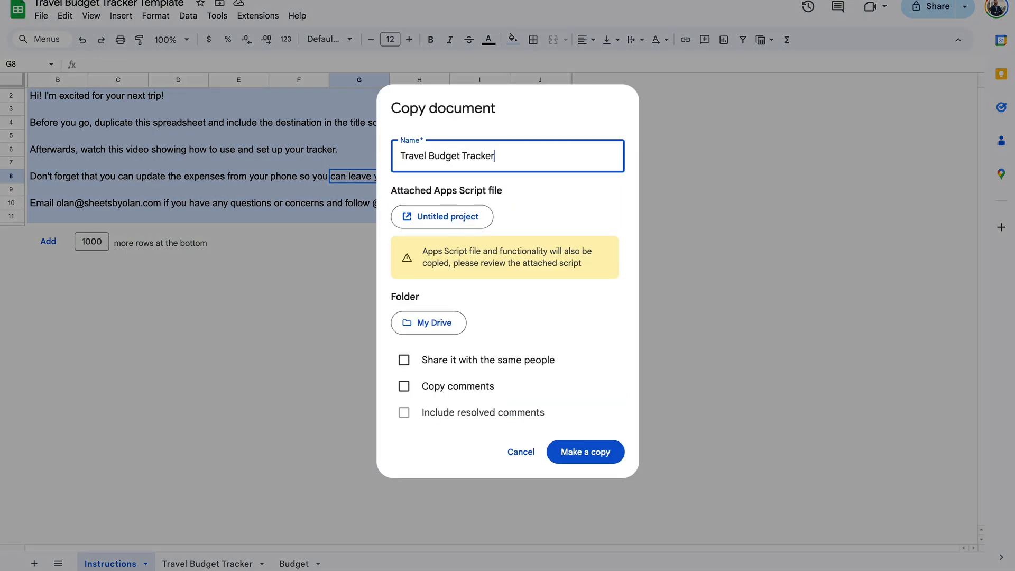
text(- New York City)
click(582, 456)
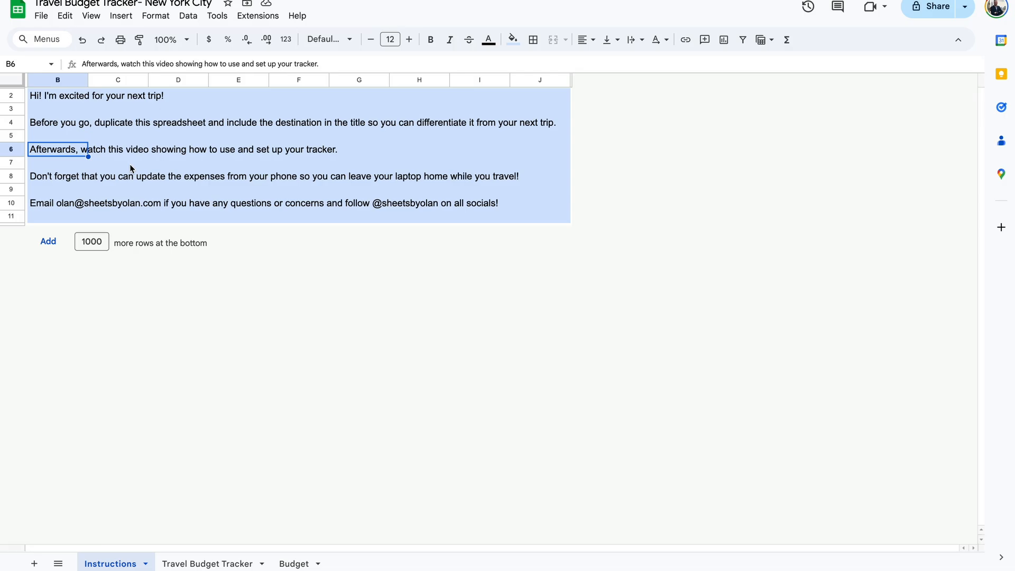
Delete the Instructions sheet.
right_click(106, 563)
click(125, 356)
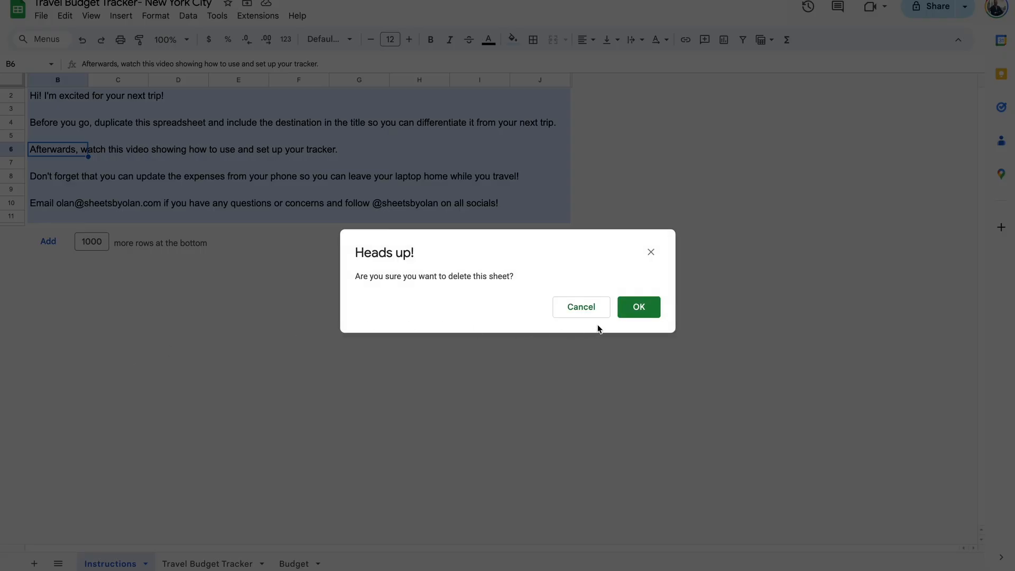
click(638, 306)
On the Budget sheet, set the trip dates to 1/5/2026 and 1/8/2026.
click(220, 564)
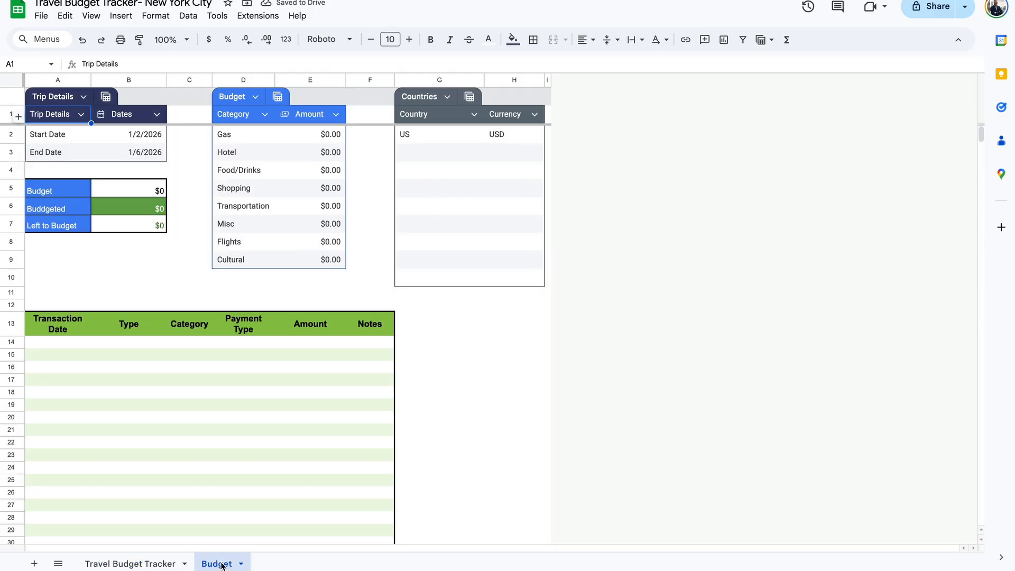
click(141, 140)
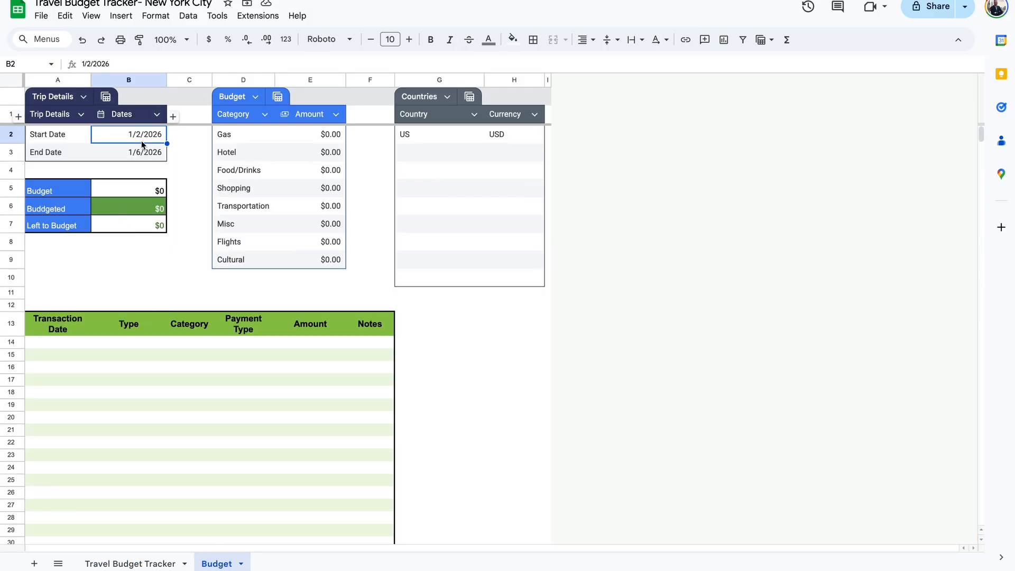
double_click(141, 140)
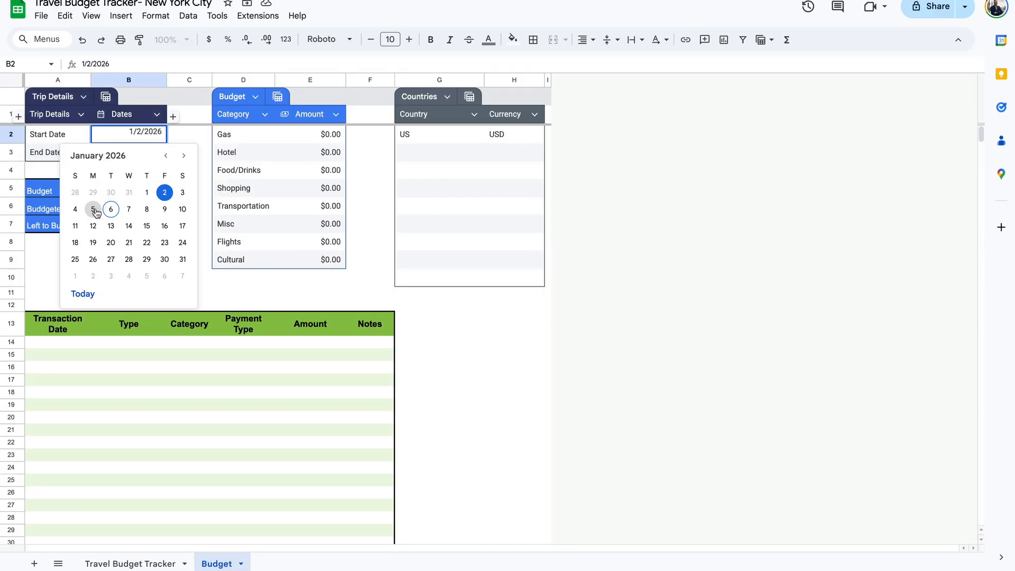
click(94, 211)
double_click(140, 151)
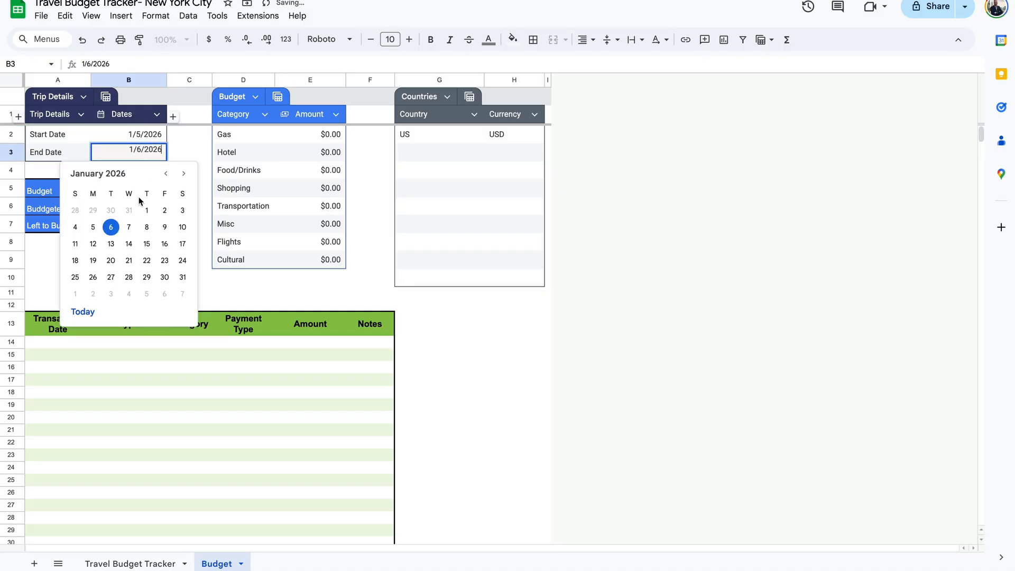
click(146, 227)
Enter a $1,500 budget in B5 and check the Budgeted and Left to Budget formulas.
click(145, 193)
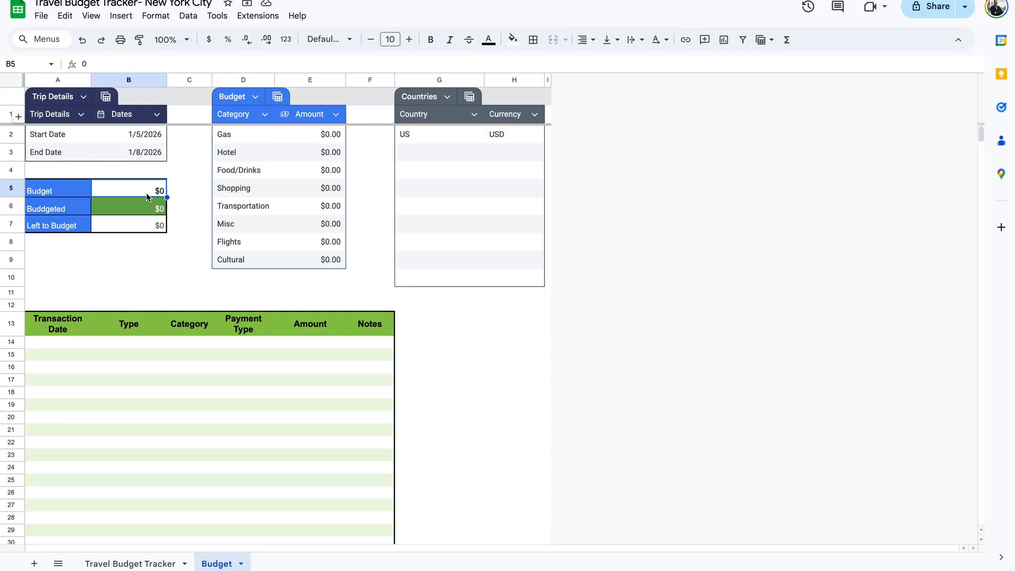
text(1500)
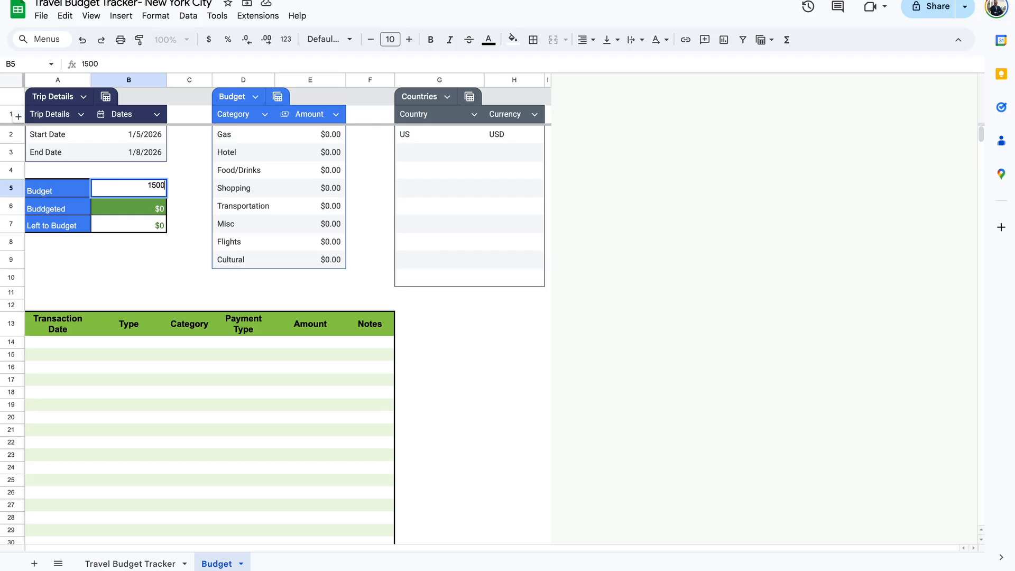
key(Return)
click(157, 225)
click(158, 203)
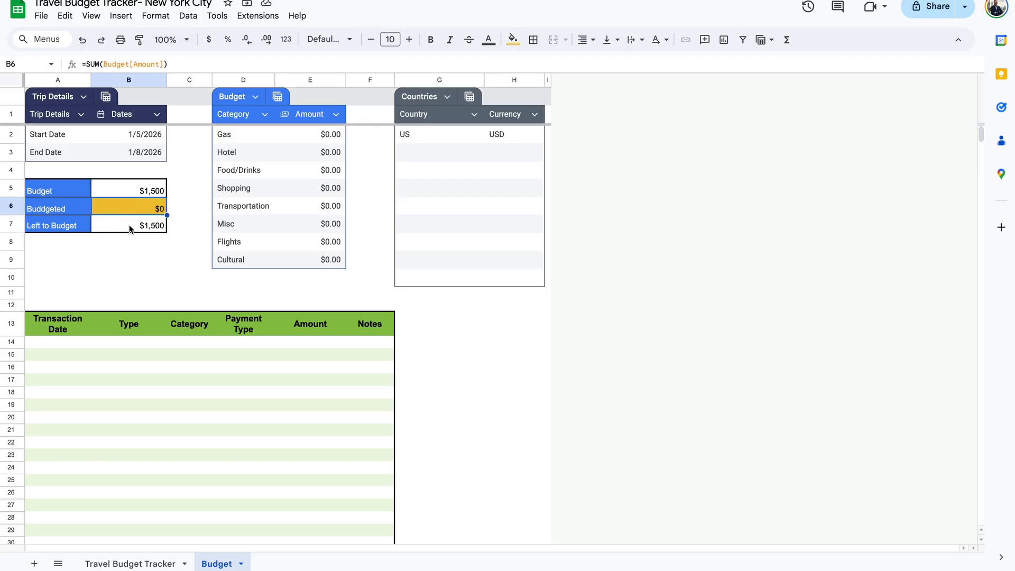
click(158, 230)
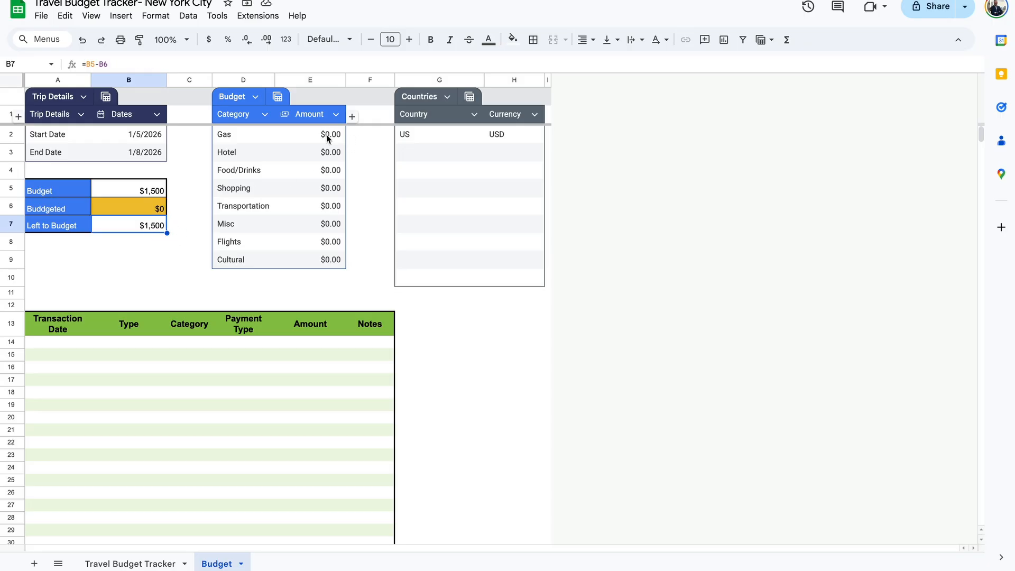
Enter category budgets: Hotel $600, Food/Drinks $300, Shopping $200, Transportation $100.
click(328, 152)
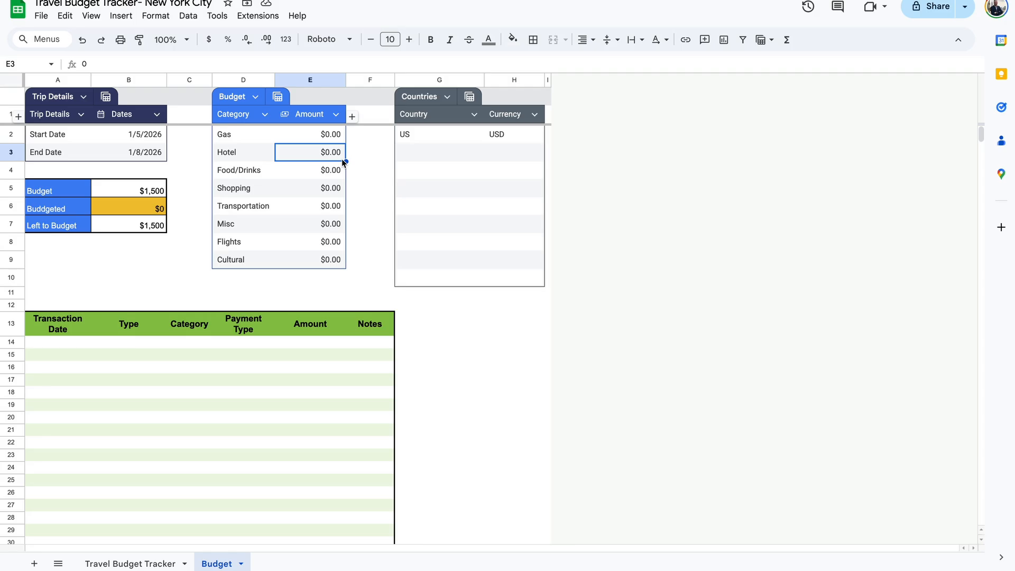
text(600)
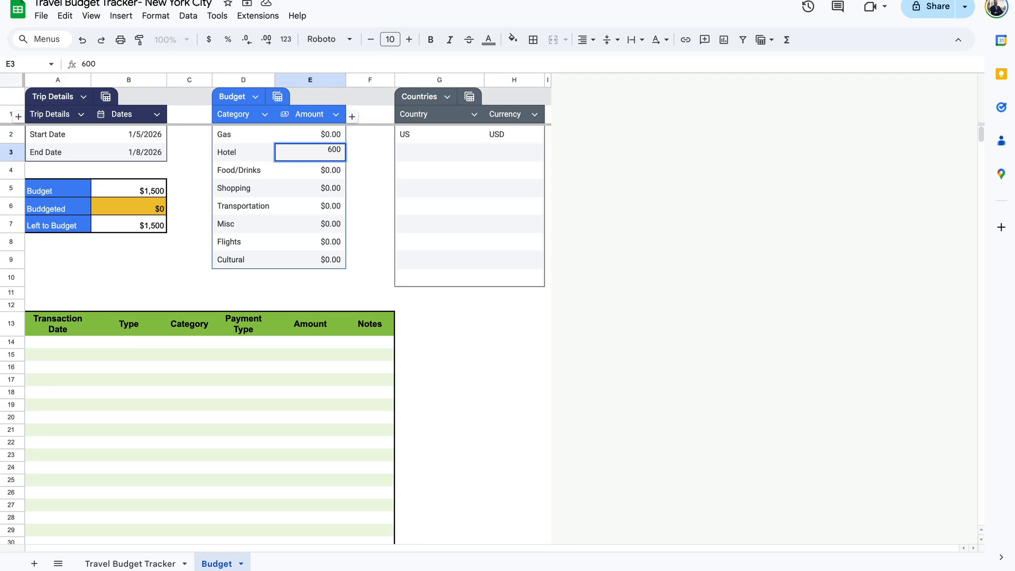
key(Return)
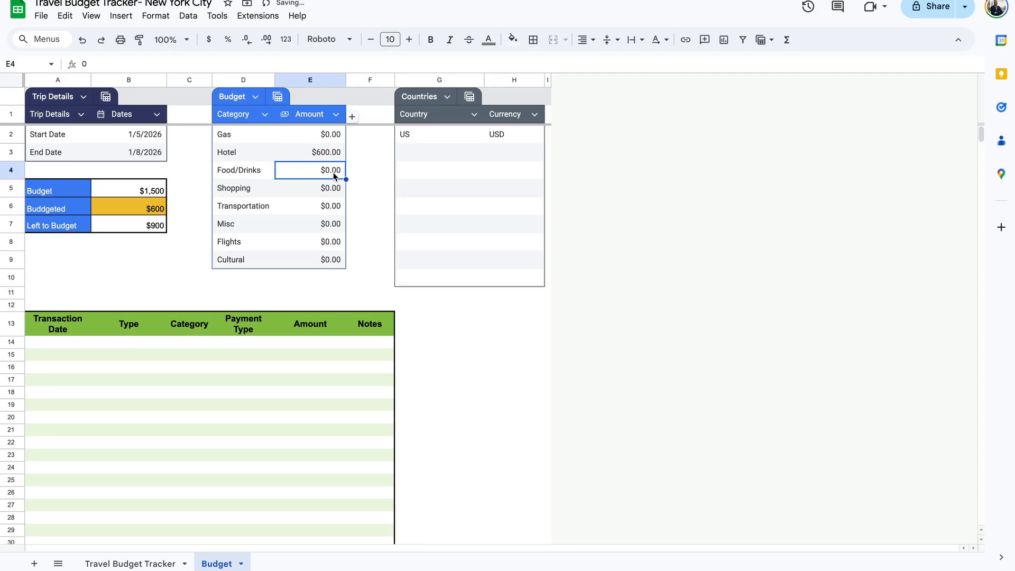
text(300)
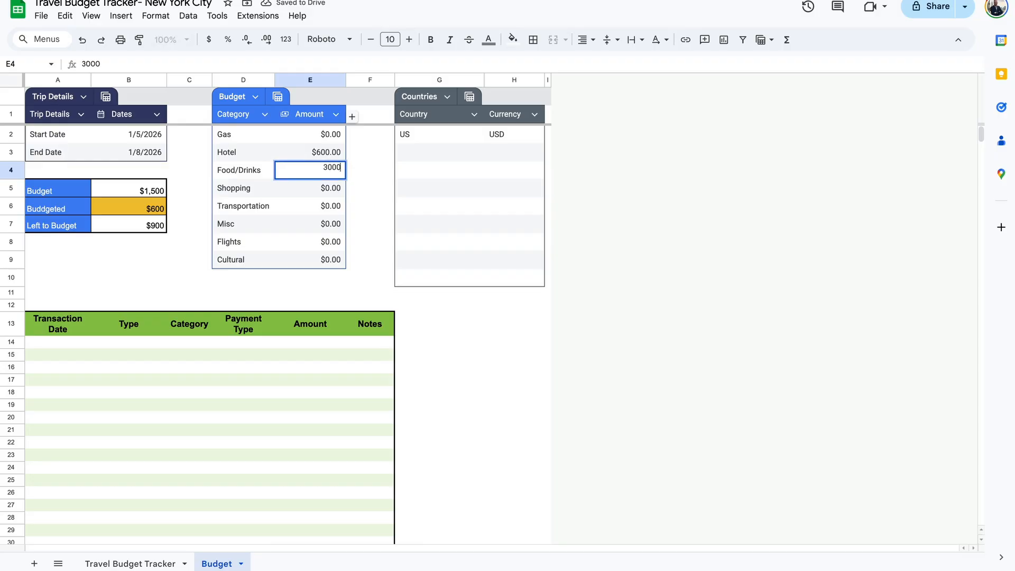
key(Return)
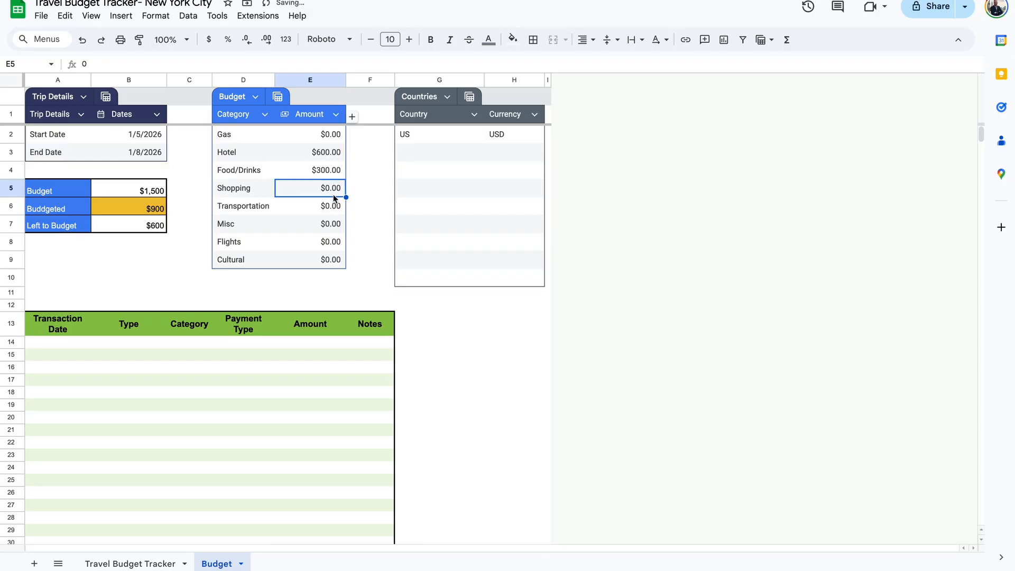
text(200)
key(Return)
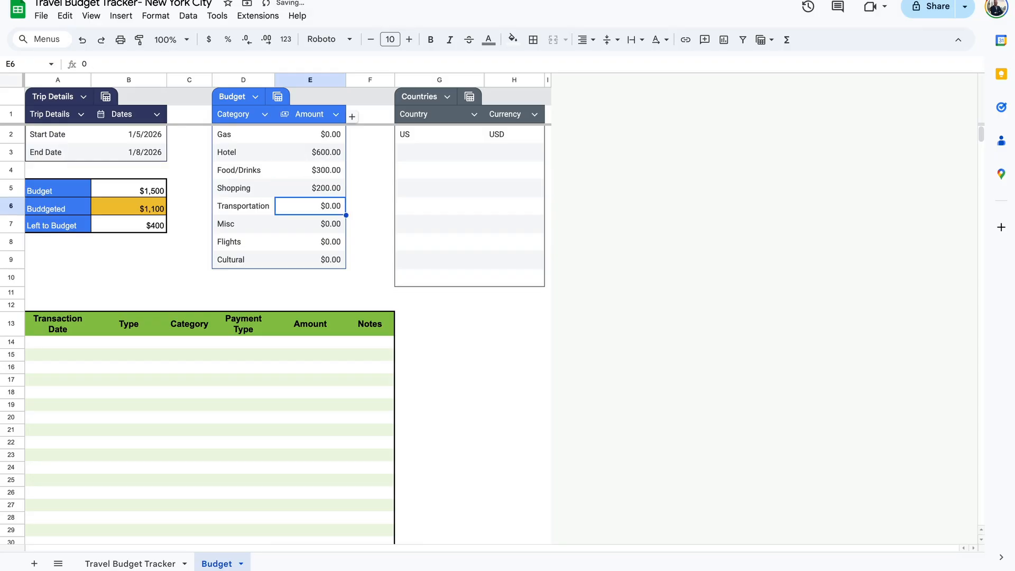
text(100)
key(Return)
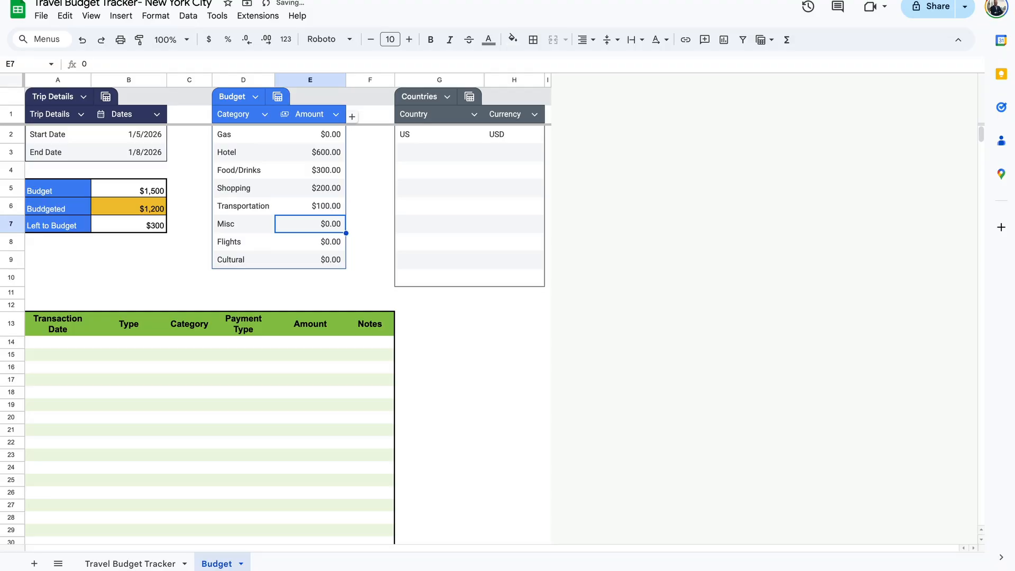
Set the Cultural budget to $200 and Flights to $100.
click(333, 260)
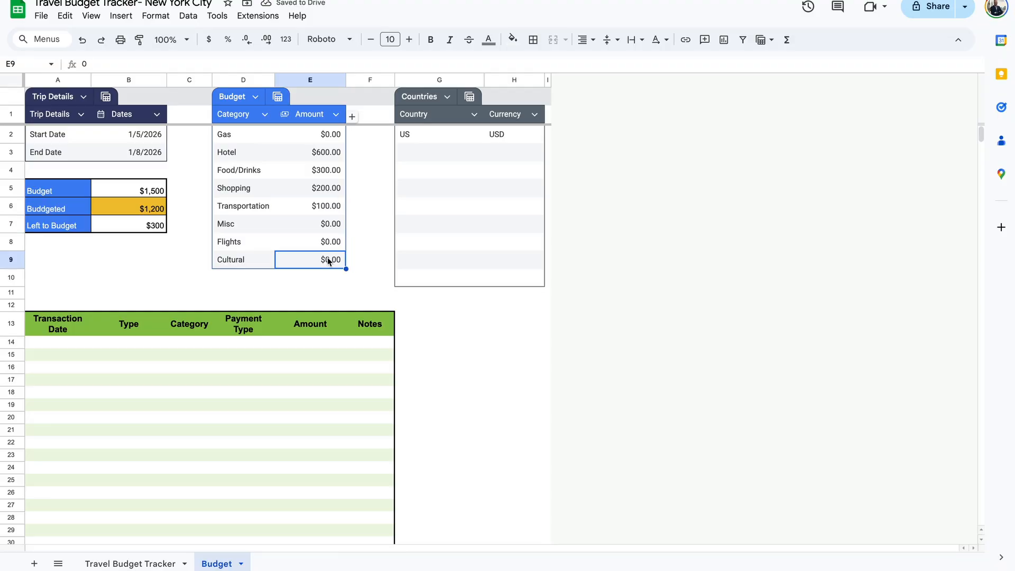
text(200)
key(Return)
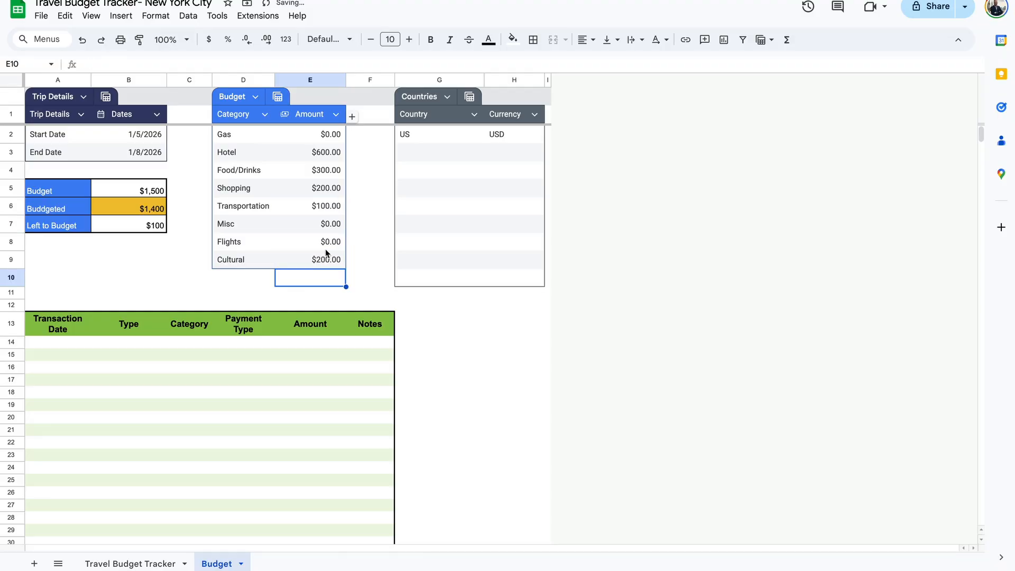
click(328, 244)
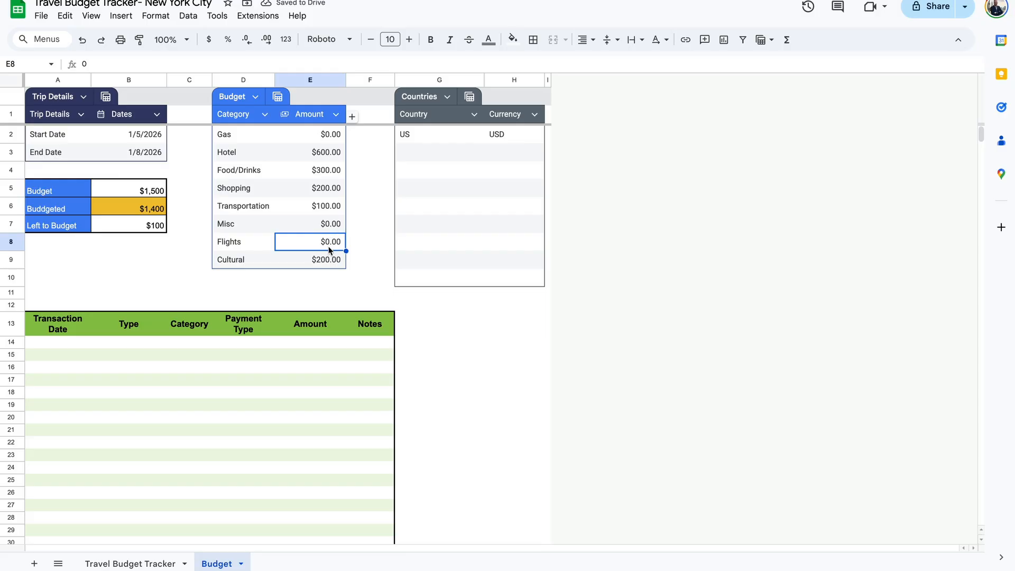
text(100)
key(Return)
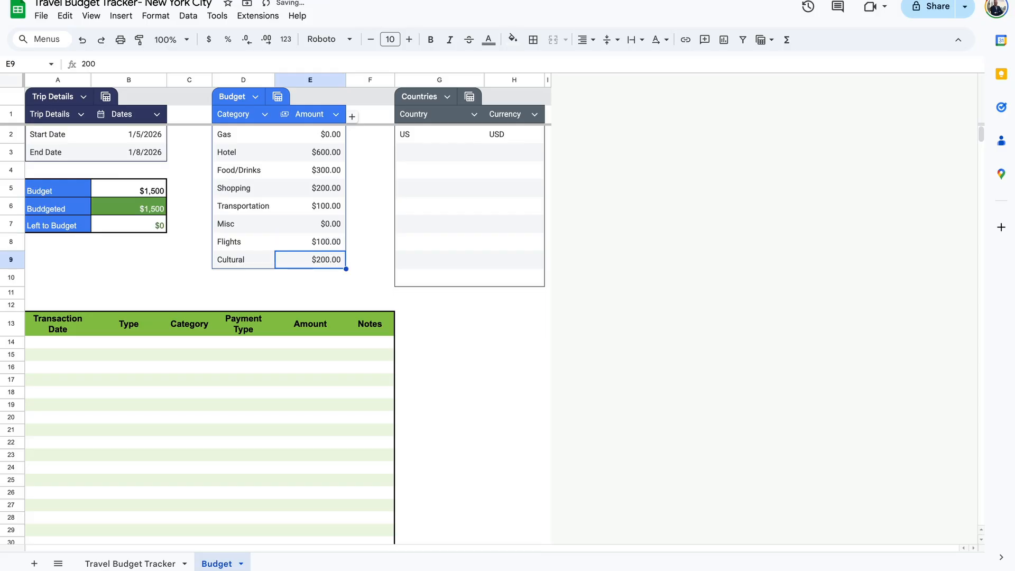
Try $120 for Flights, then undo back to $100.
click(313, 245)
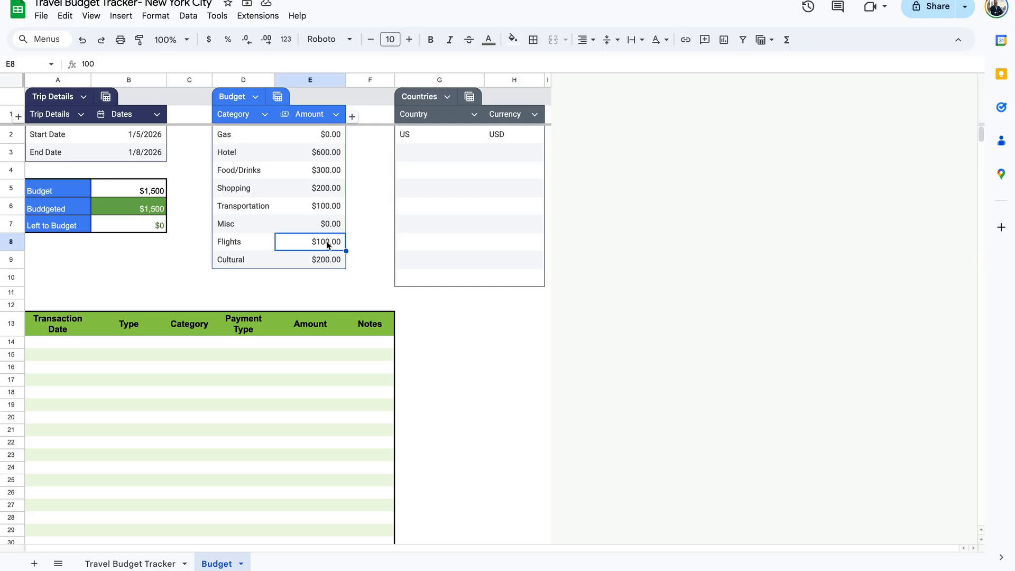
text(120)
key(Return)
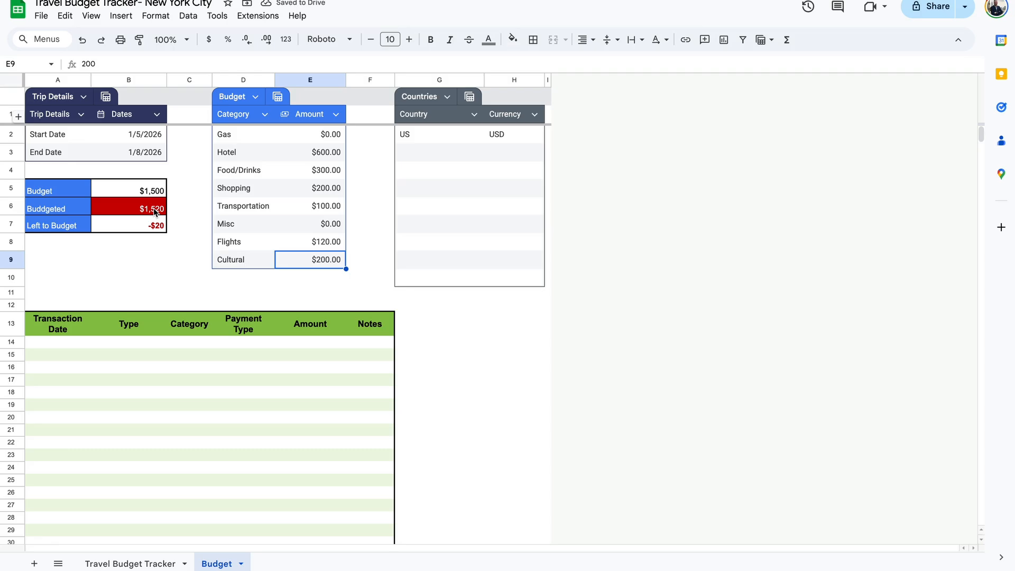
key(ctrl+z)
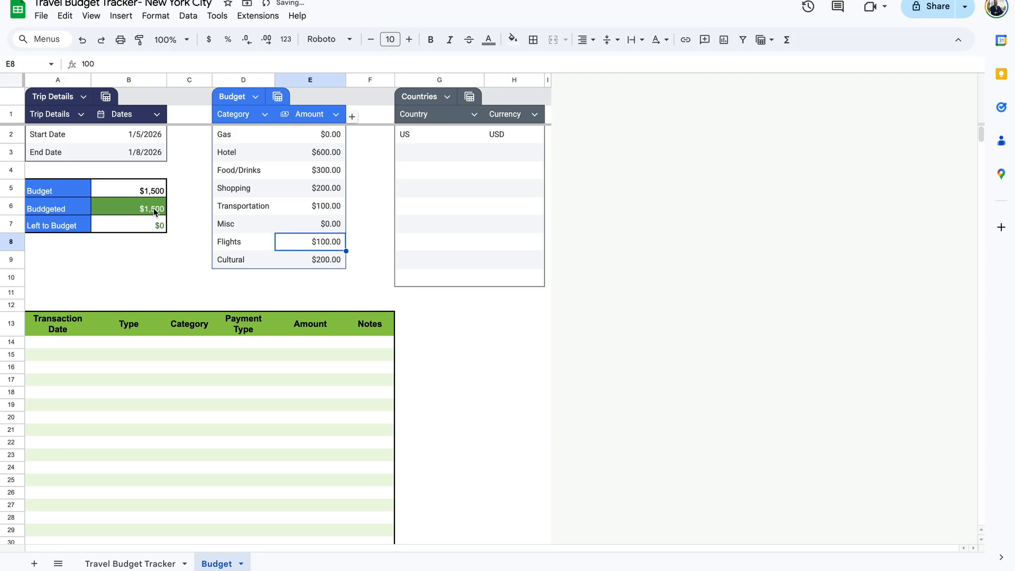
Replace the first Countries row with Canada and currency CAD, then open a new browser tab.
click(446, 151)
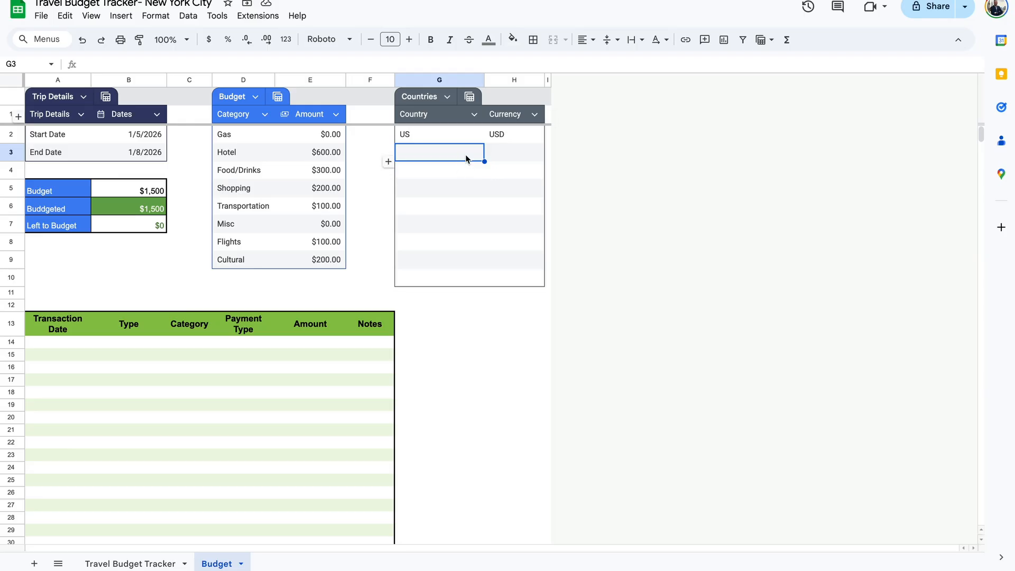
click(452, 141)
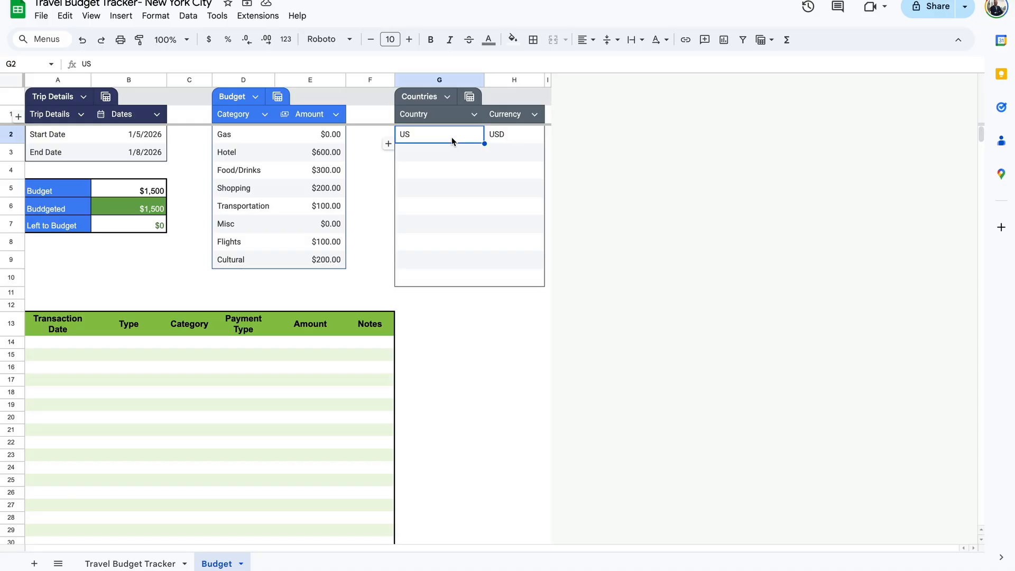
text(Canada)
key(Tab)
text(C)
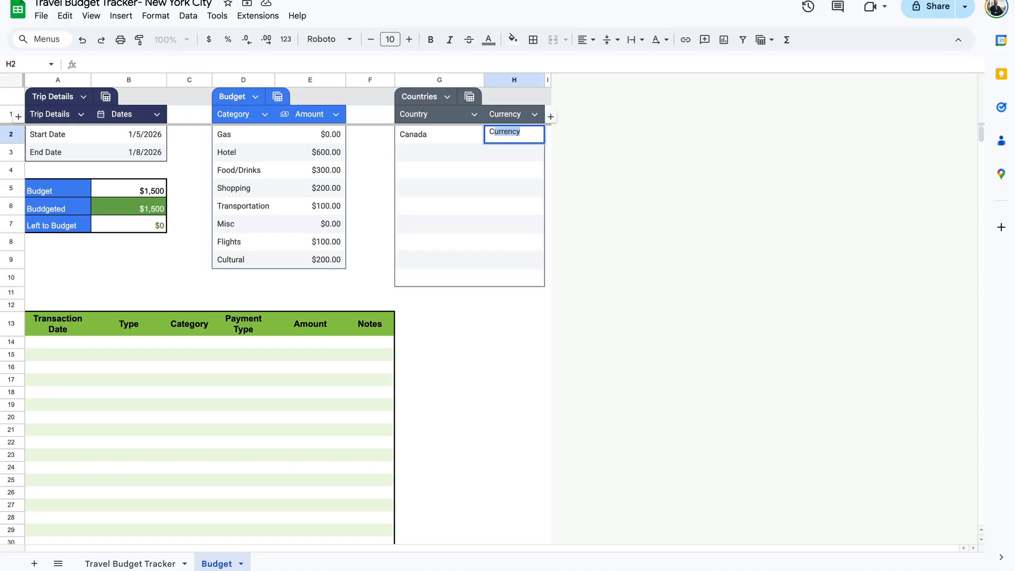
text(AD)
key(Return)
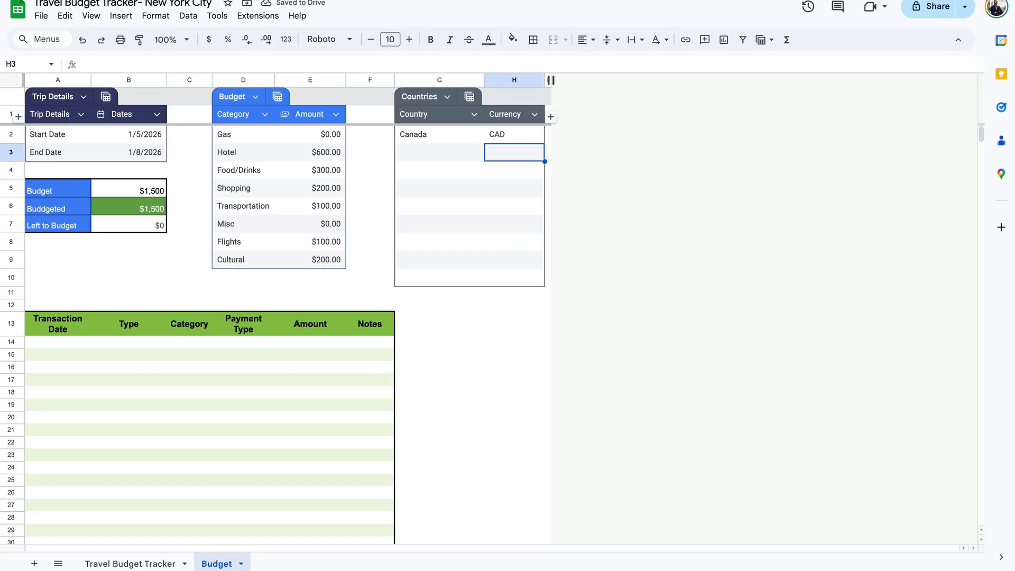
key(ctrl+t)
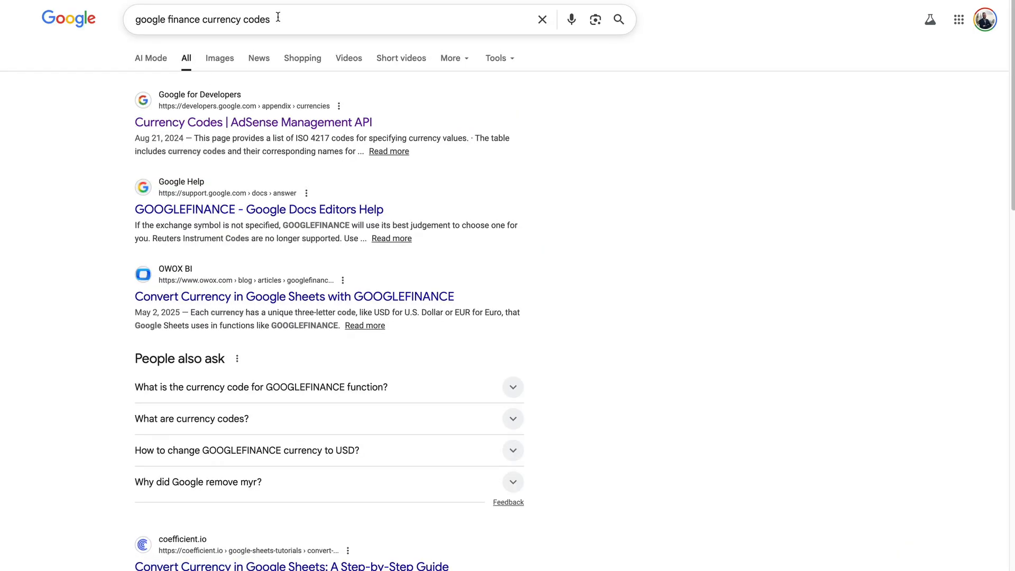
Open the Currency Codes reference page, scroll its code table, and return to the spreadsheet.
click(276, 122)
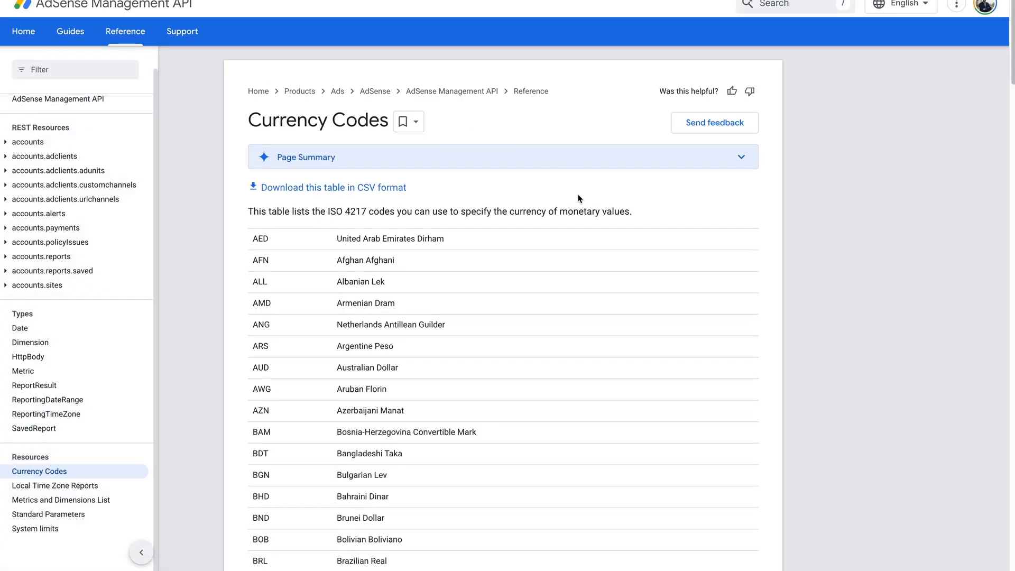
scroll(579, 201, down, 4)
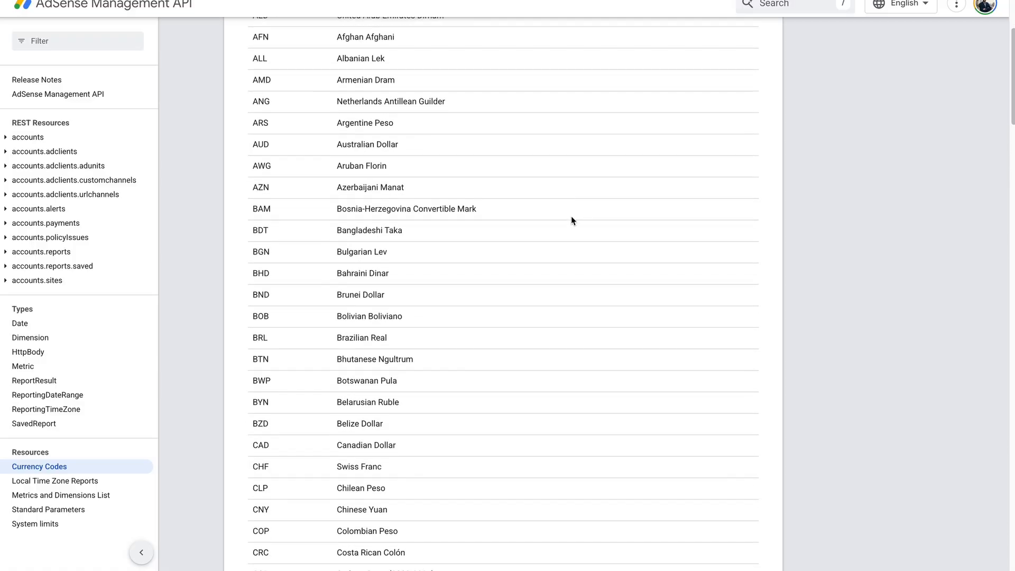
scroll(487, 351, down, 3)
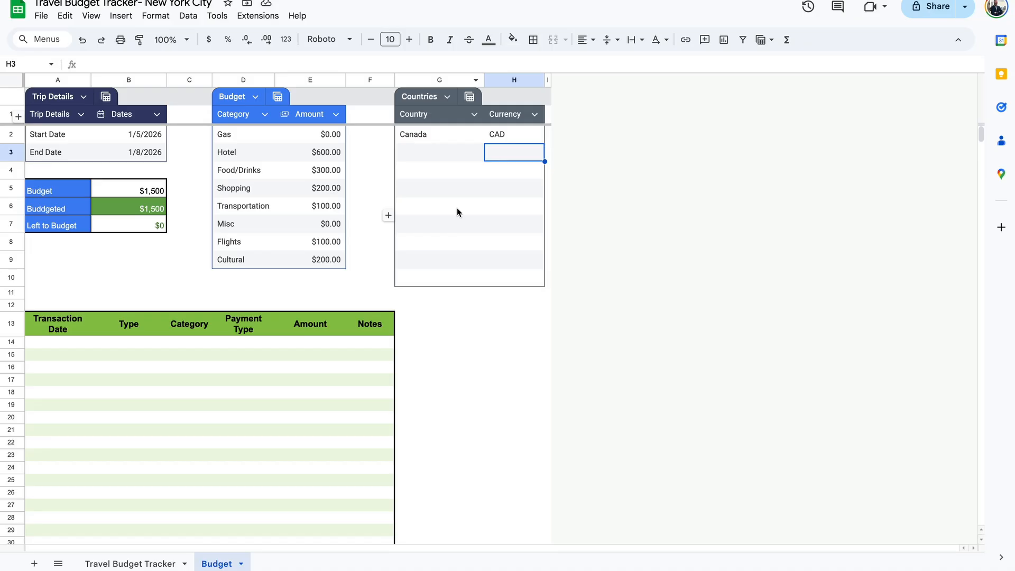
click(440, 136)
Enter US with currency USD in the Countries row below Canada.
click(429, 159)
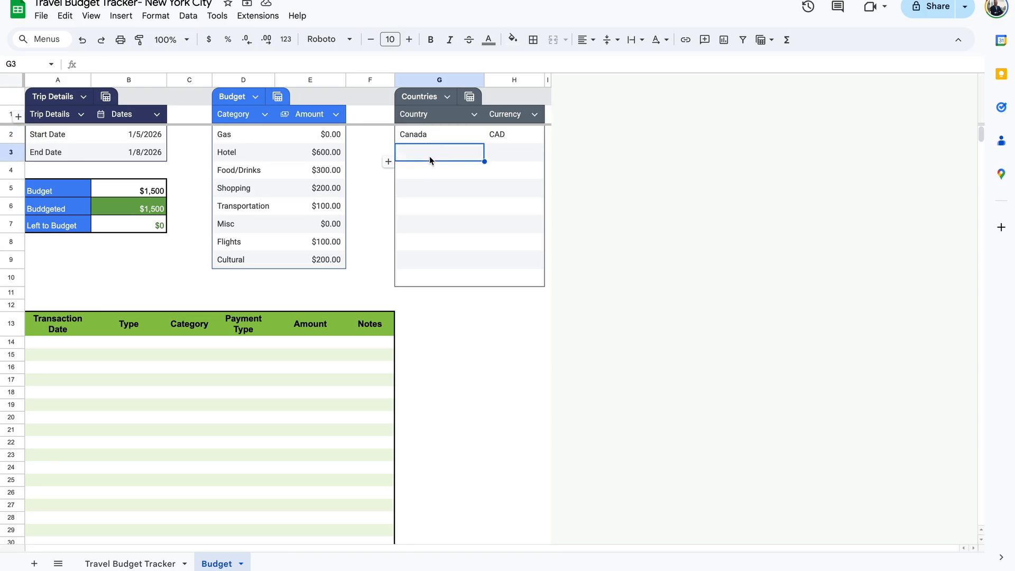
text(US)
key(Tab)
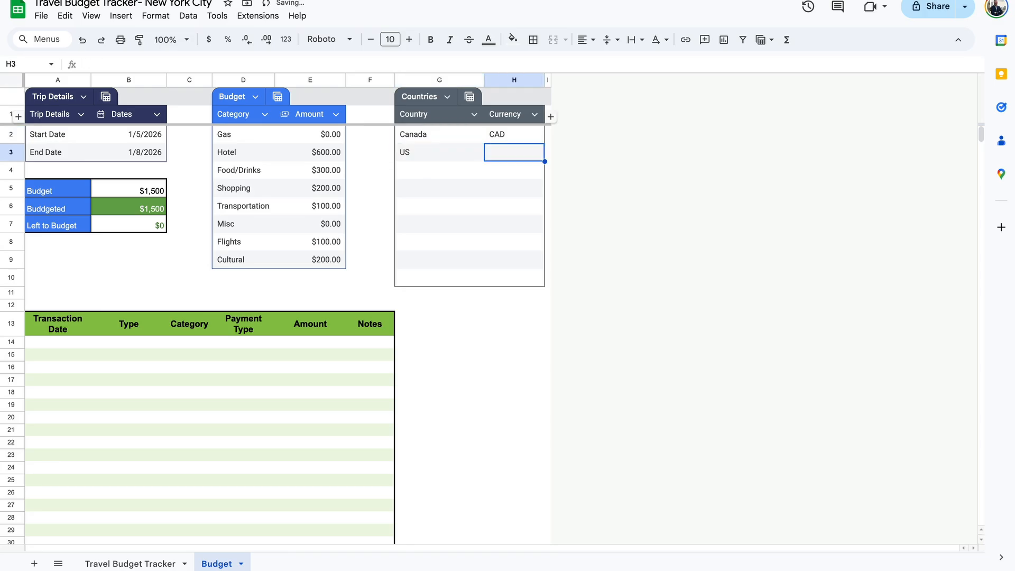
text(USD)
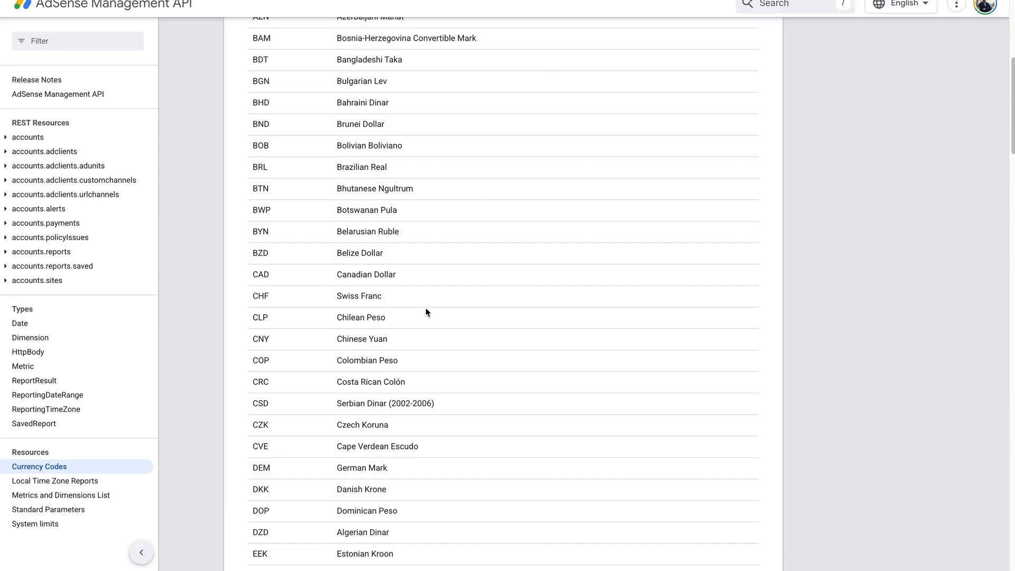
scroll(427, 308, down, 20)
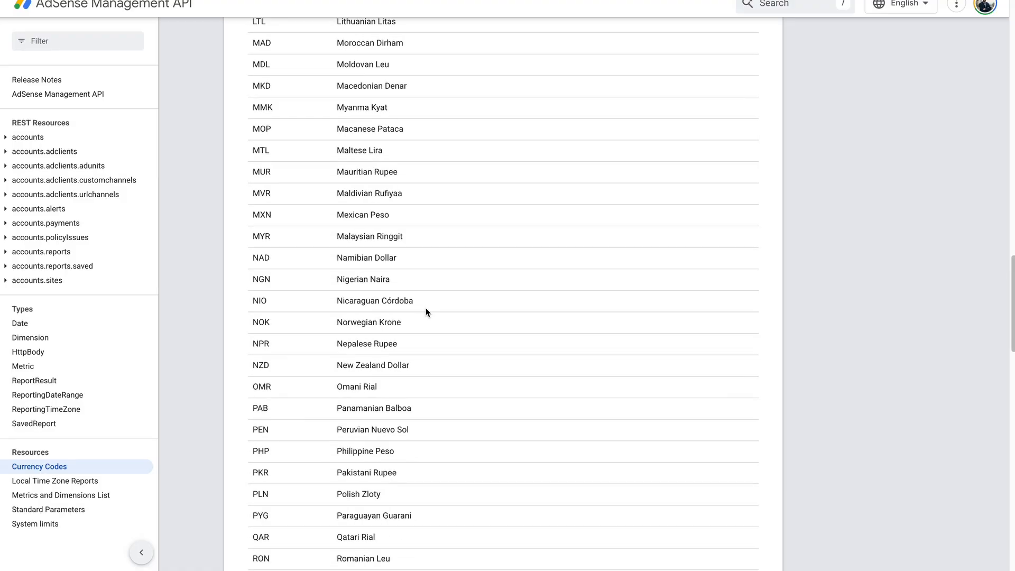
scroll(362, 205, up, 8)
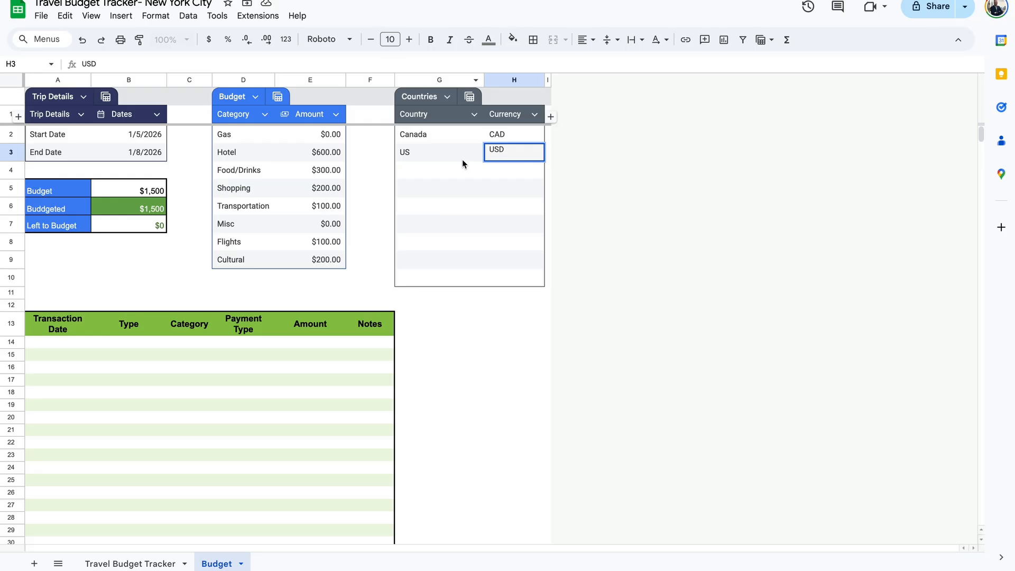
click(462, 159)
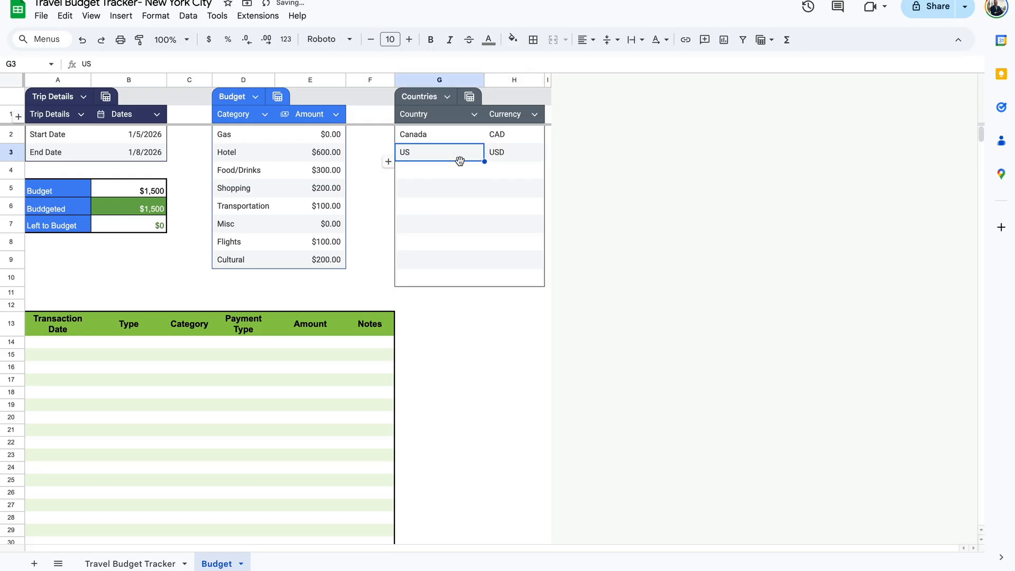
click(75, 344)
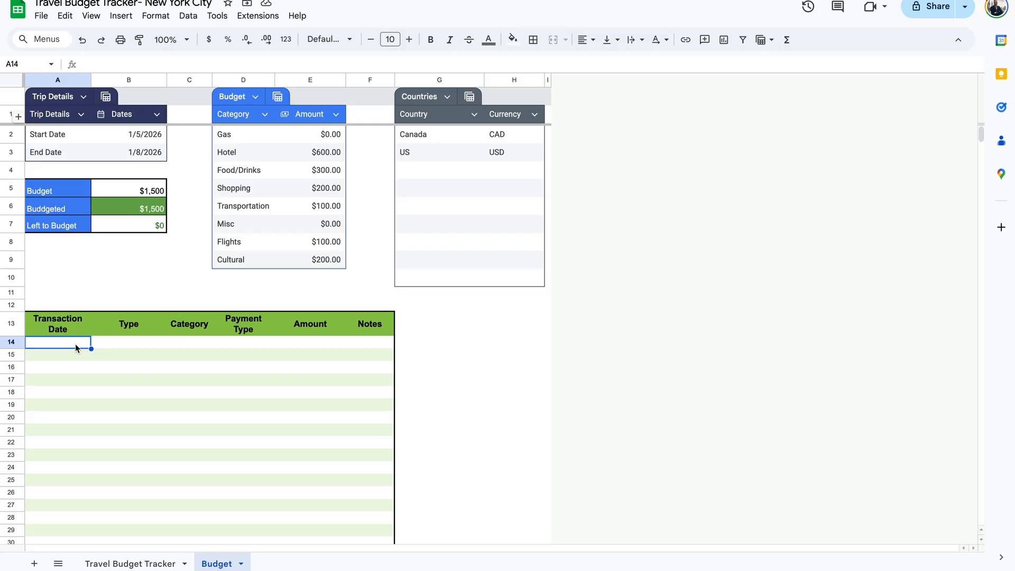
Change the trip start date in B2 to 1/6/2026 and check the Travel Budget Tracker sheet.
click(136, 563)
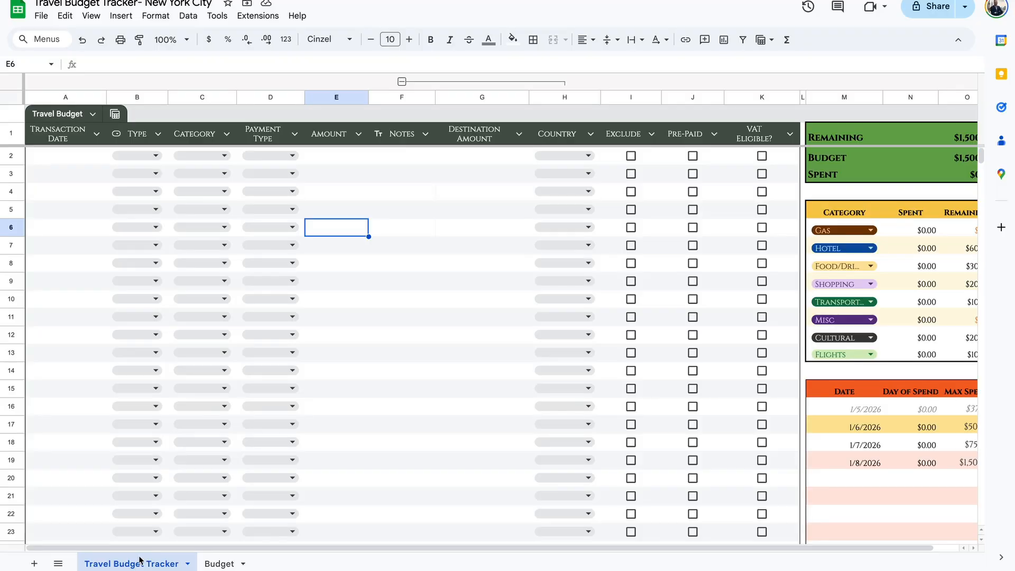
click(960, 161)
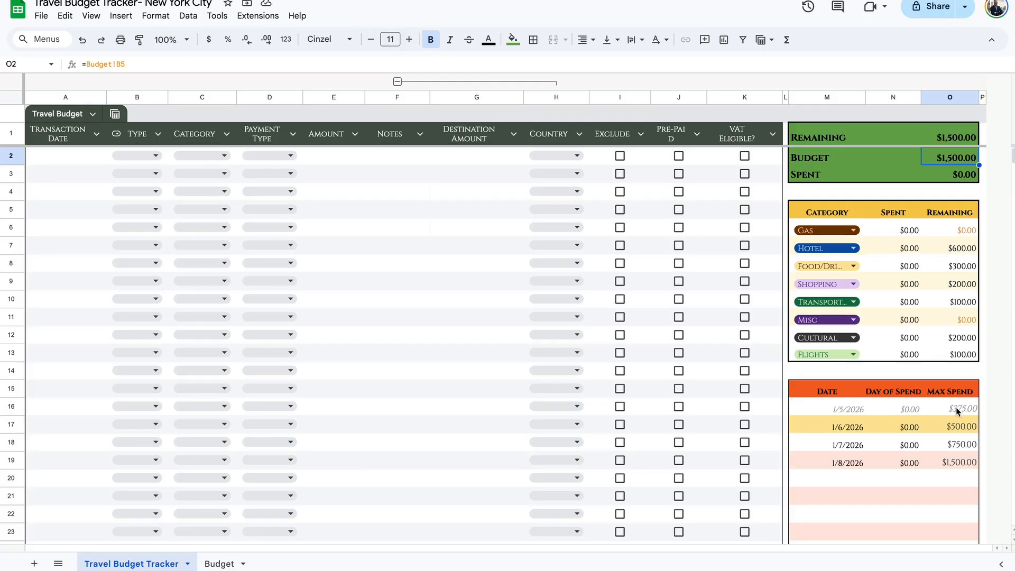
click(233, 562)
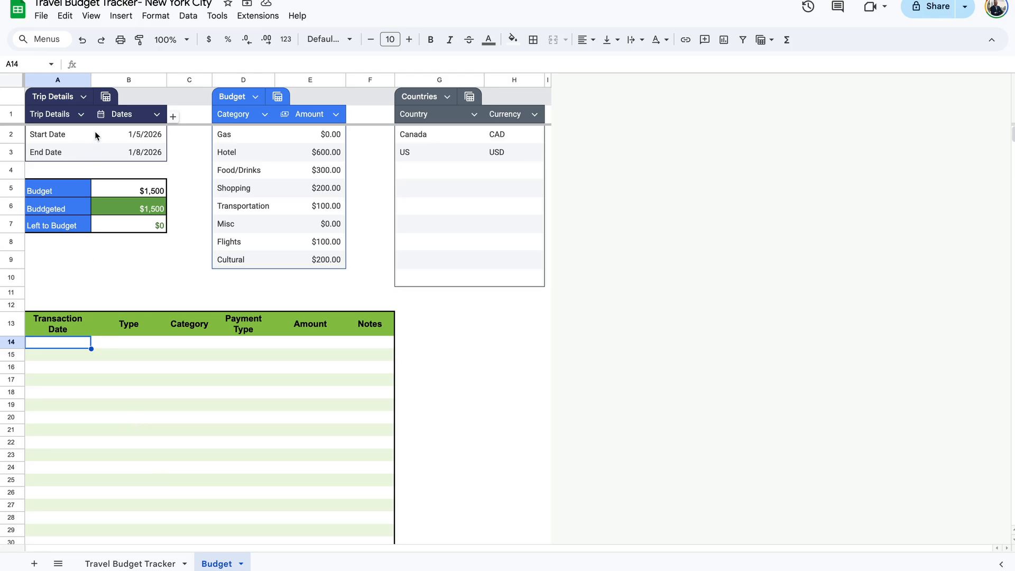
double_click(138, 135)
click(120, 208)
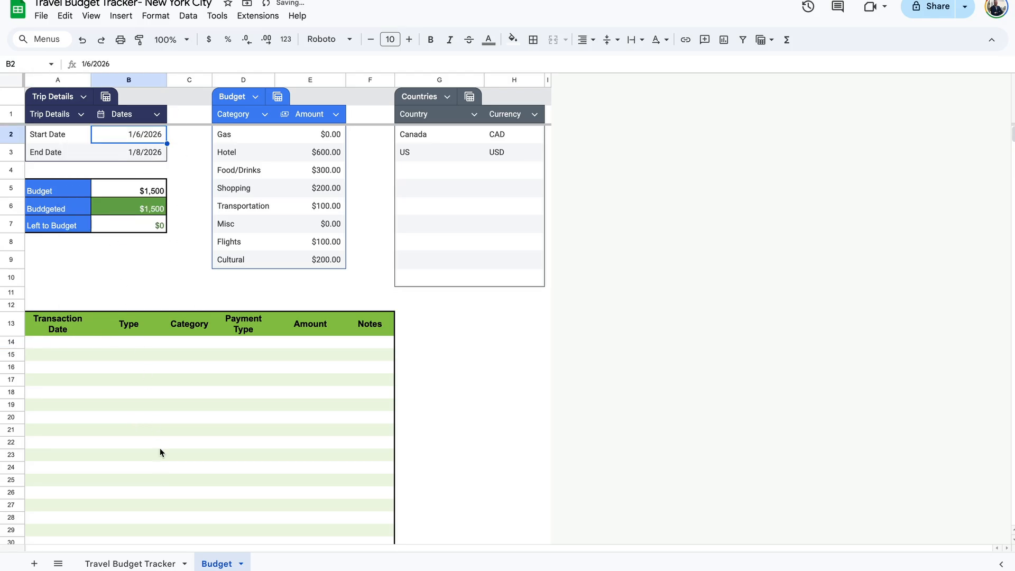
click(148, 563)
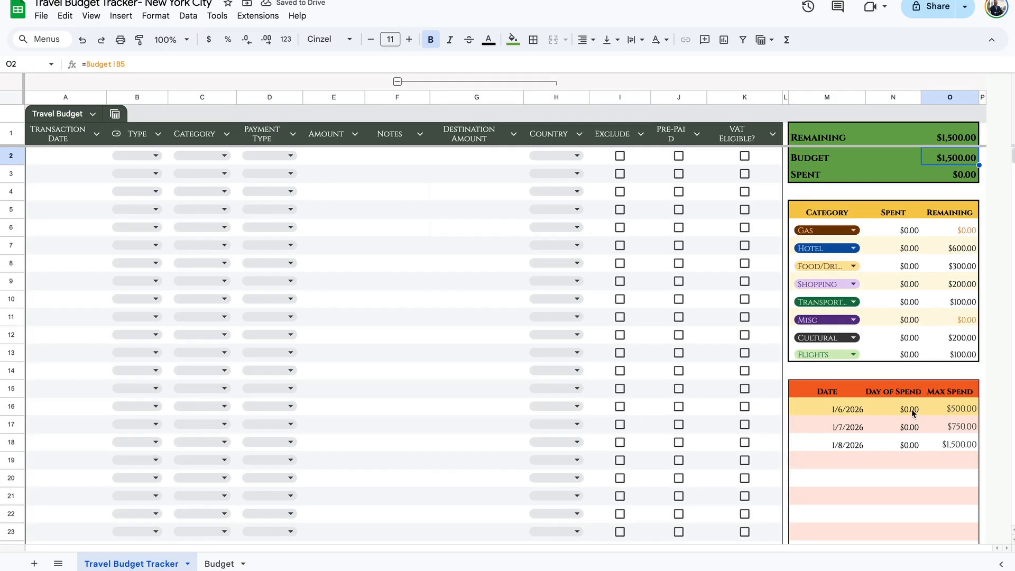
click(68, 158)
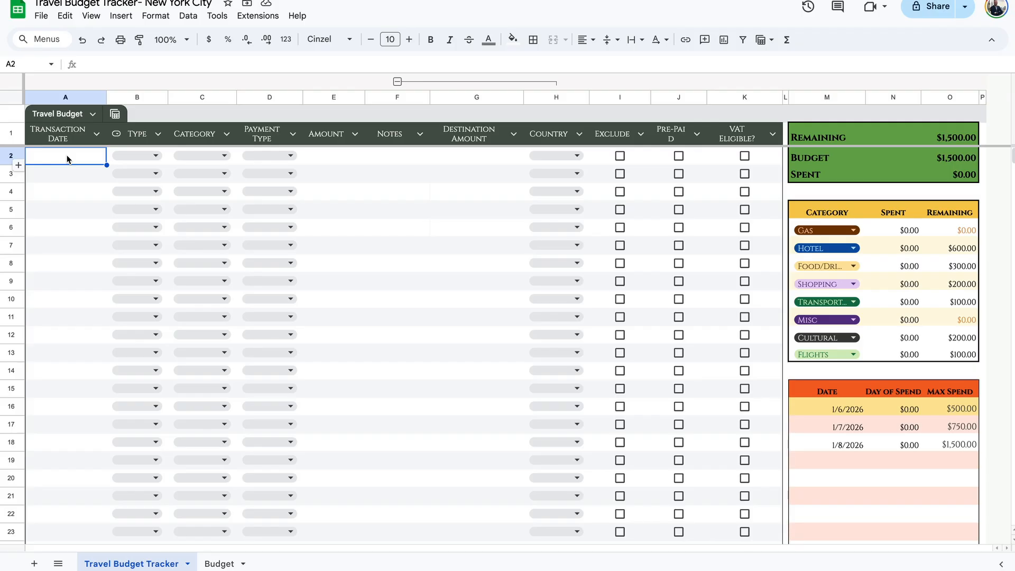
Set row 2 to date 1/6/2026, type Debit, category Flights and payment type Sapphire.
double_click(66, 159)
click(48, 229)
click(151, 154)
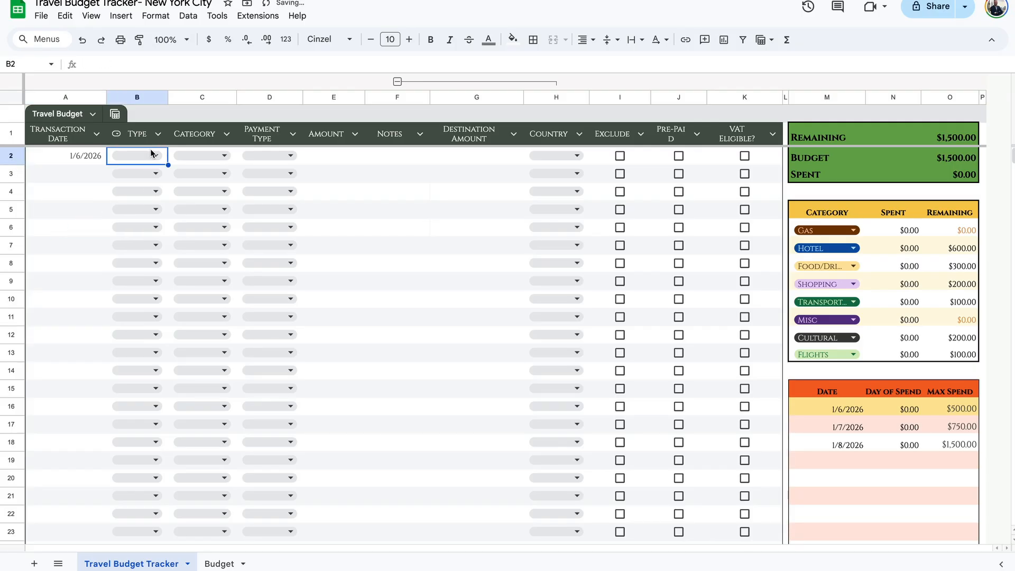
click(151, 154)
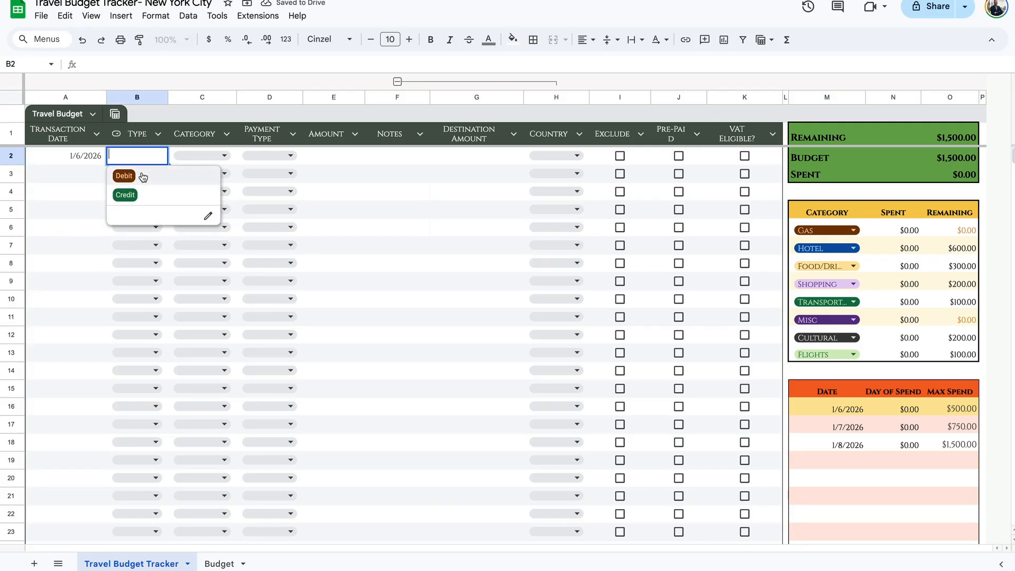
click(143, 176)
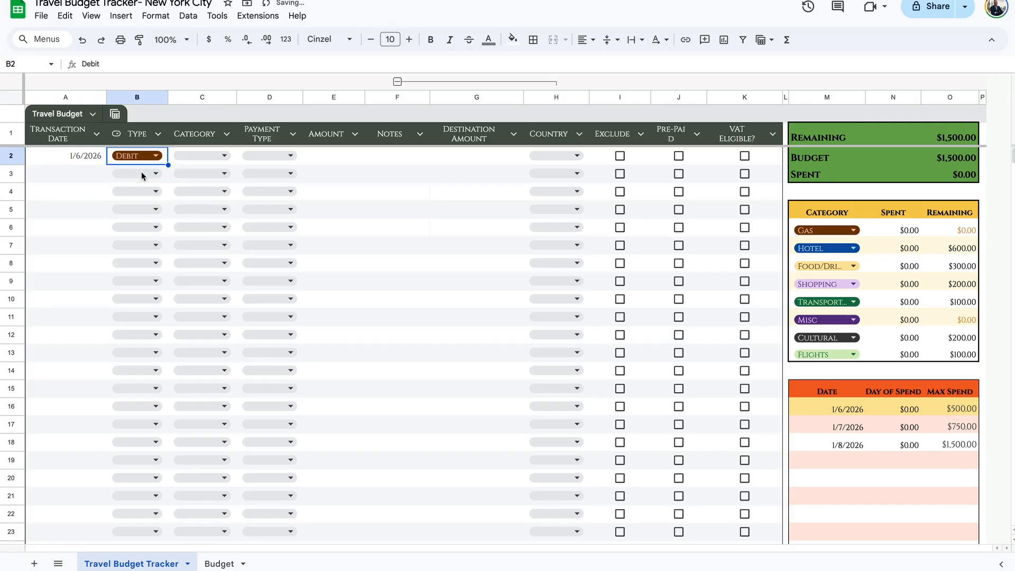
click(199, 156)
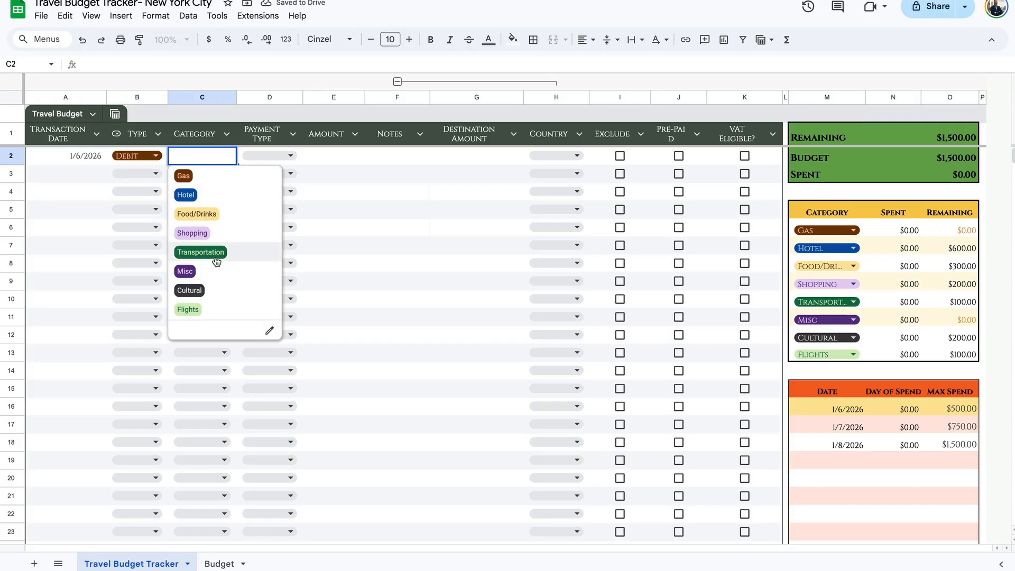
click(204, 309)
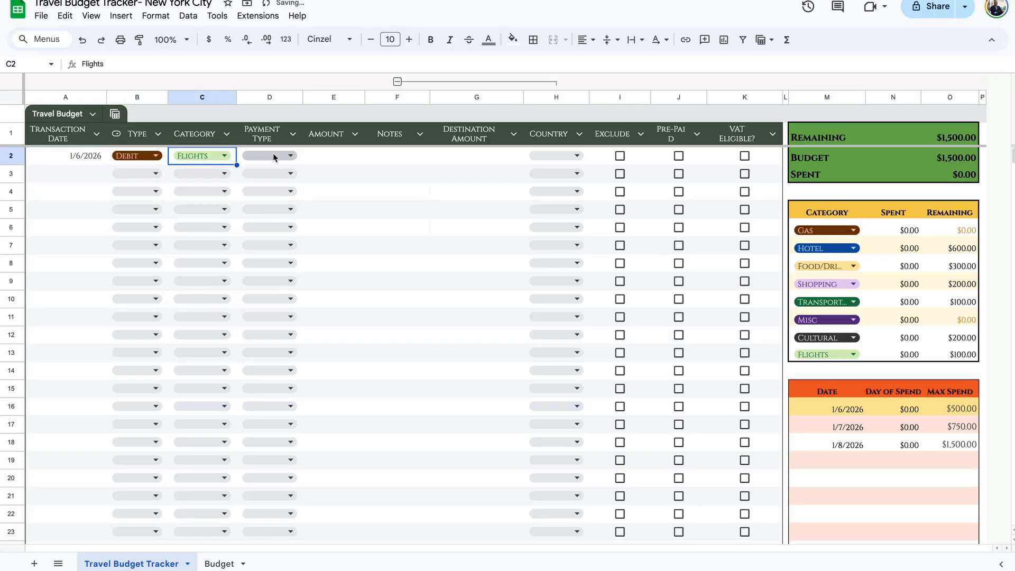
click(274, 156)
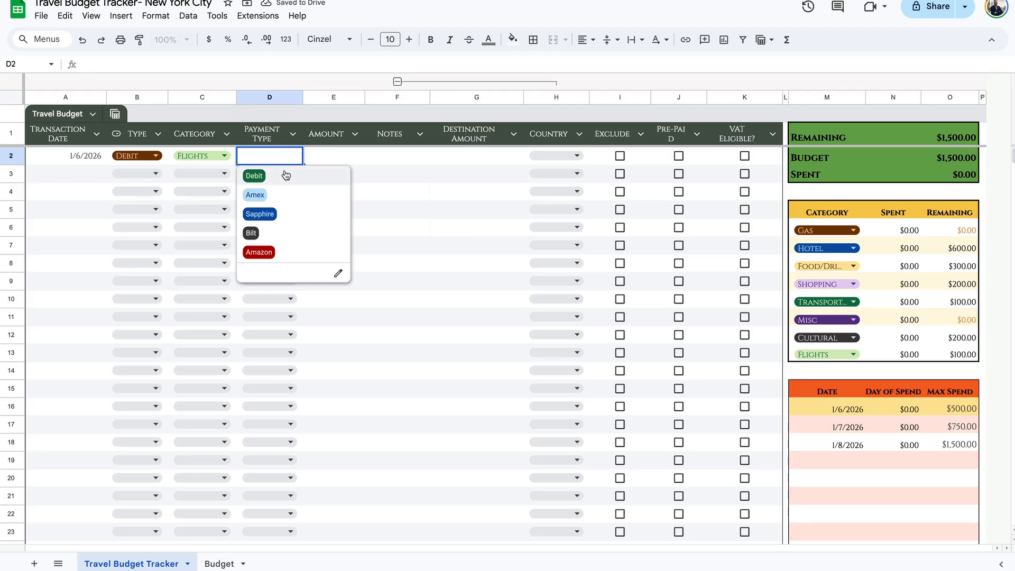
click(338, 273)
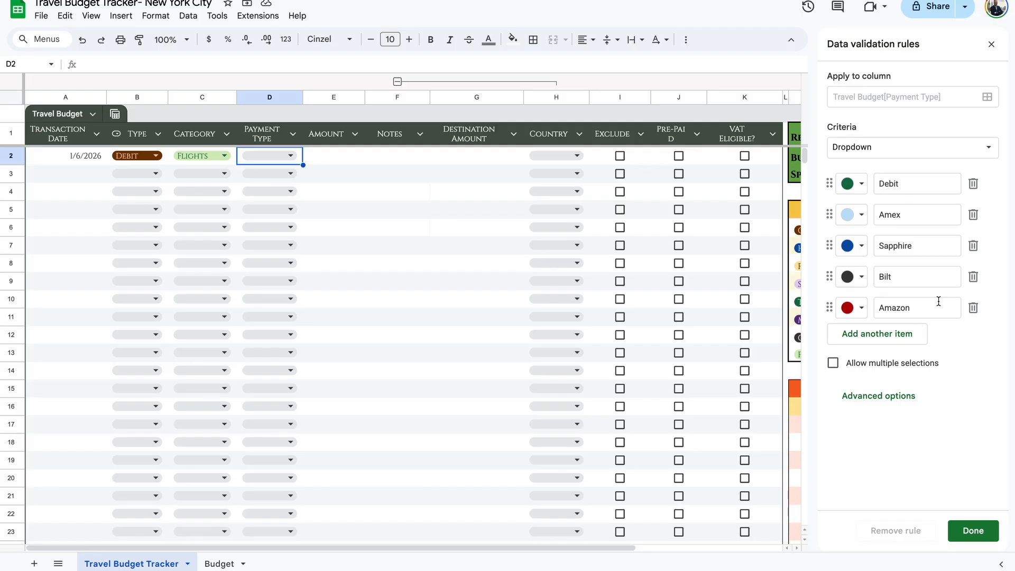
click(974, 531)
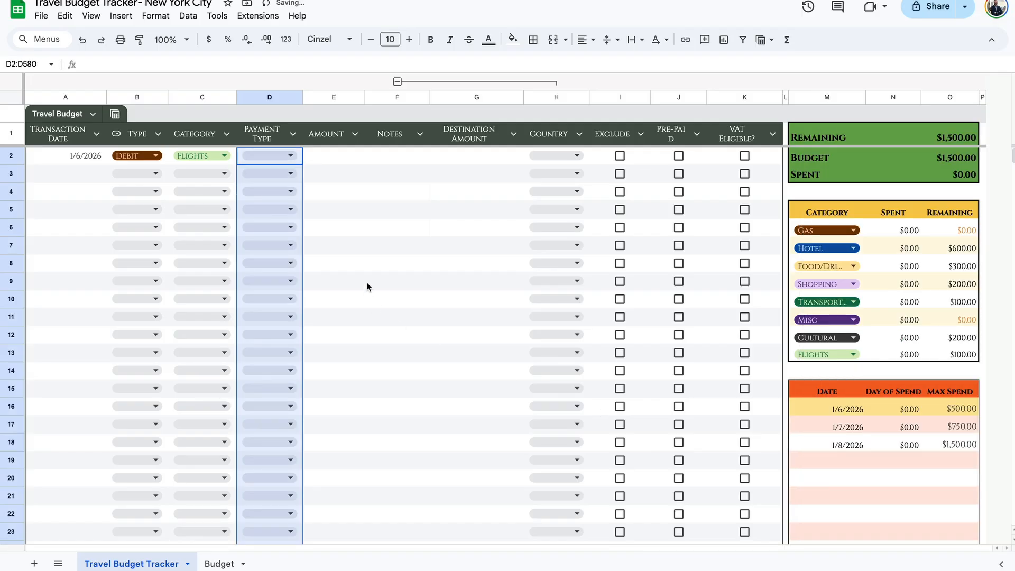
click(273, 156)
click(260, 214)
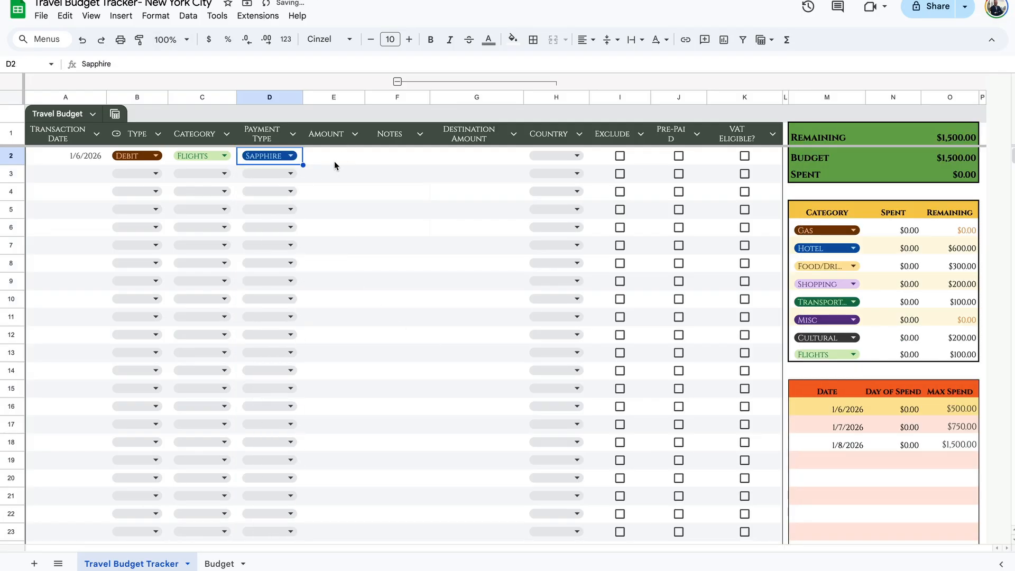
Enter $100 as the amount and 'Train to NYC' as the note.
click(335, 160)
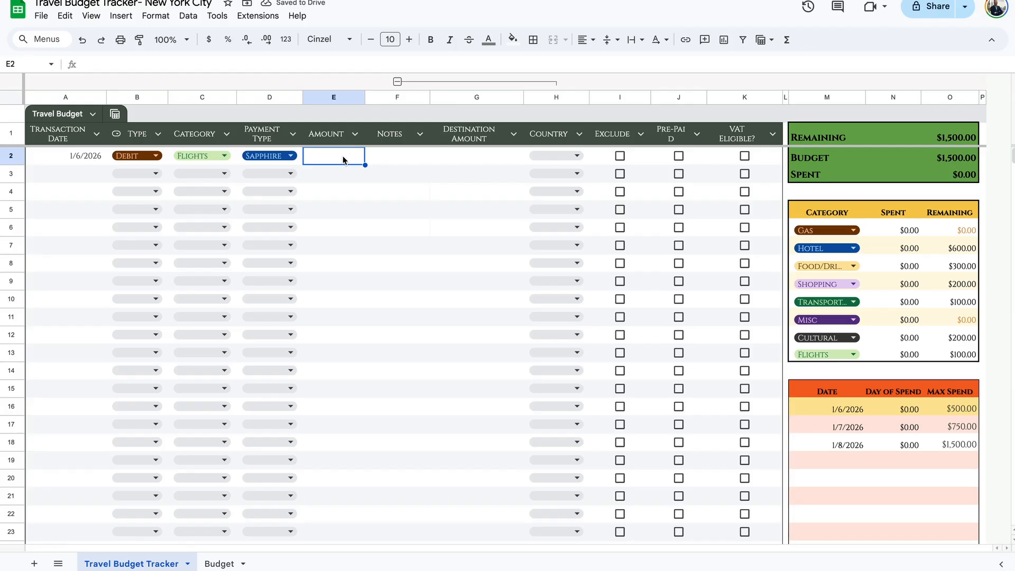
text(100)
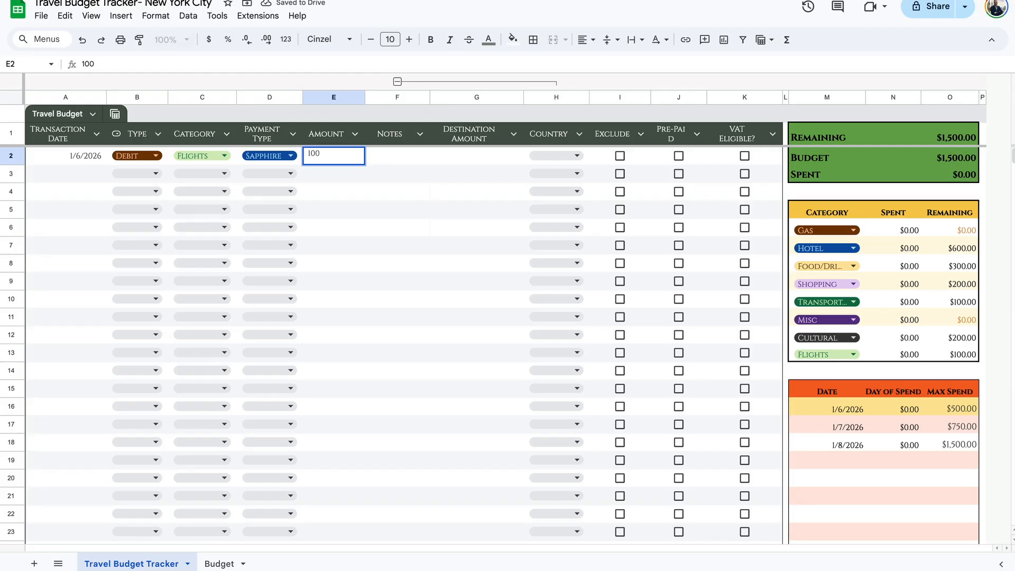
key(Tab)
text(Train)
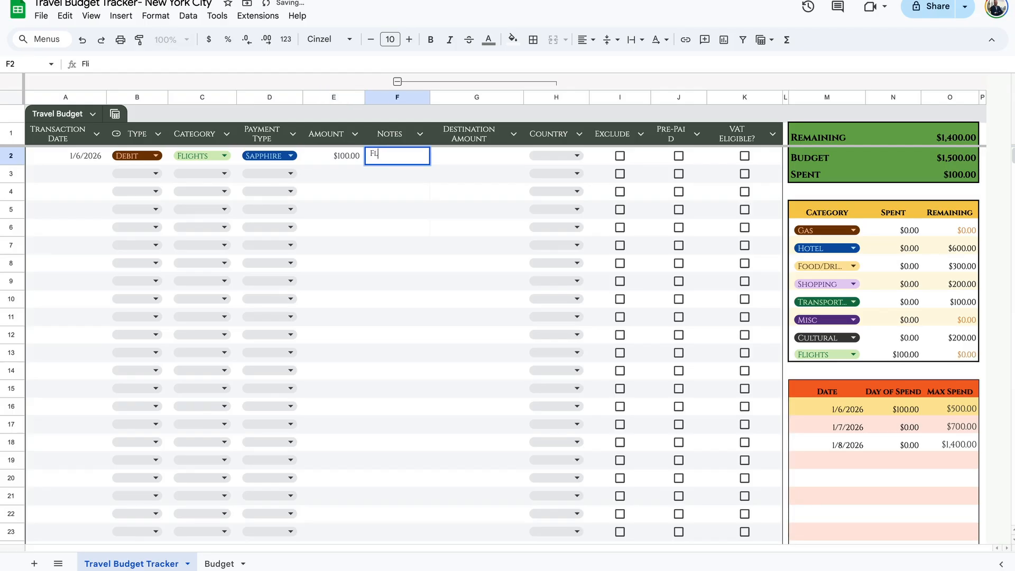
text( to NYC)
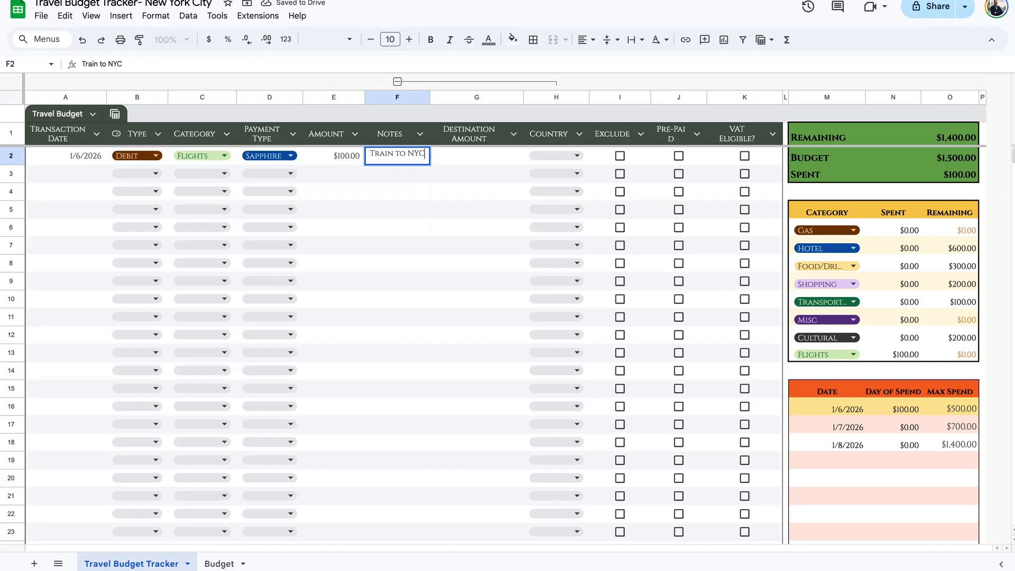
click(566, 156)
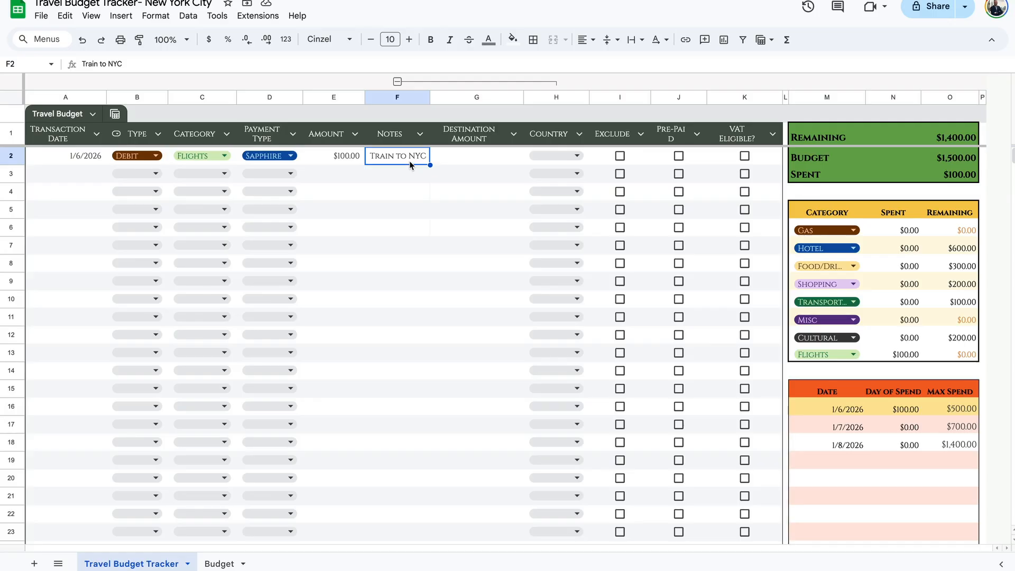
Choose Canada as row 2's country and make the Canada chip dark red in the validation rules.
click(564, 154)
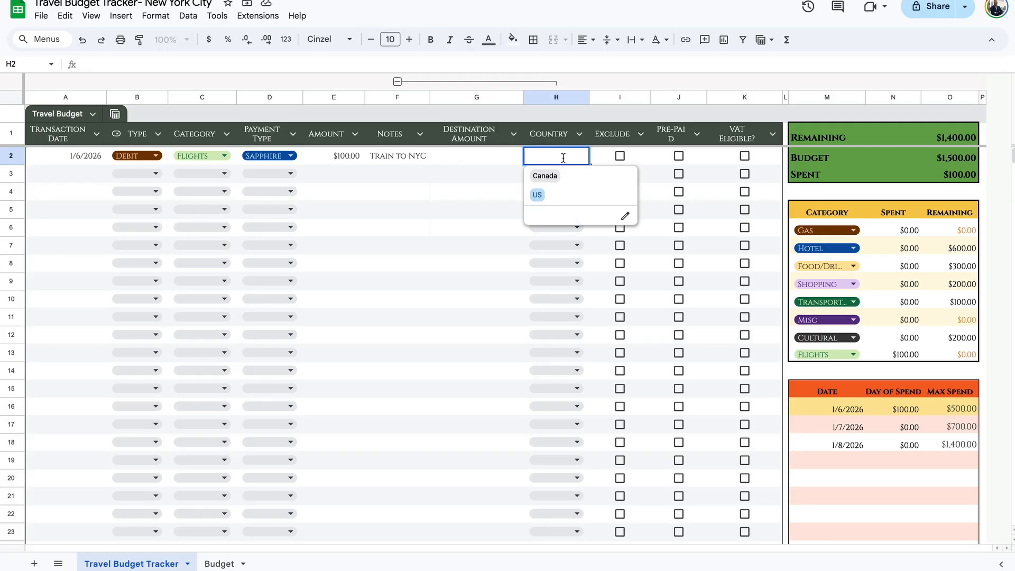
click(554, 179)
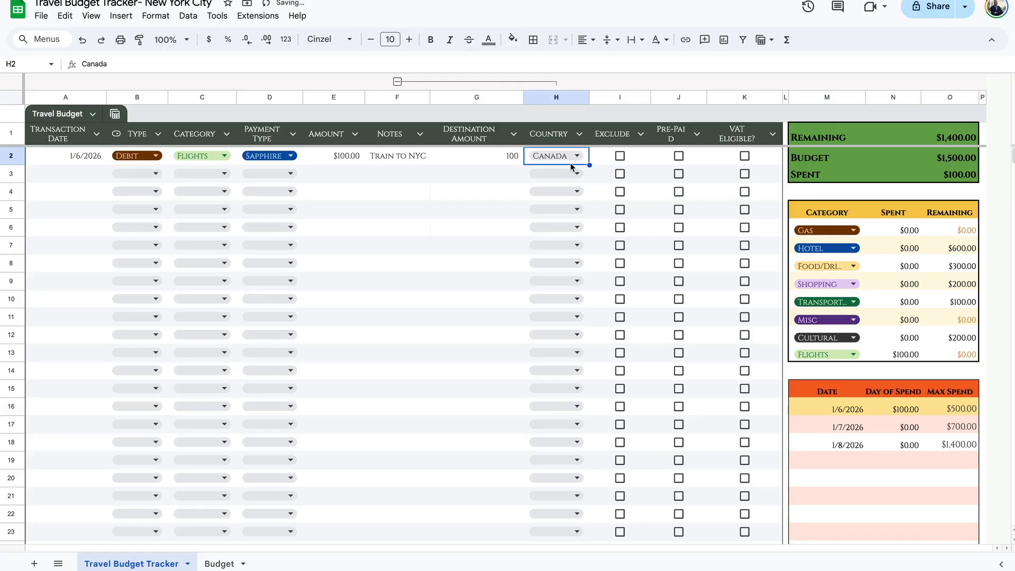
click(576, 164)
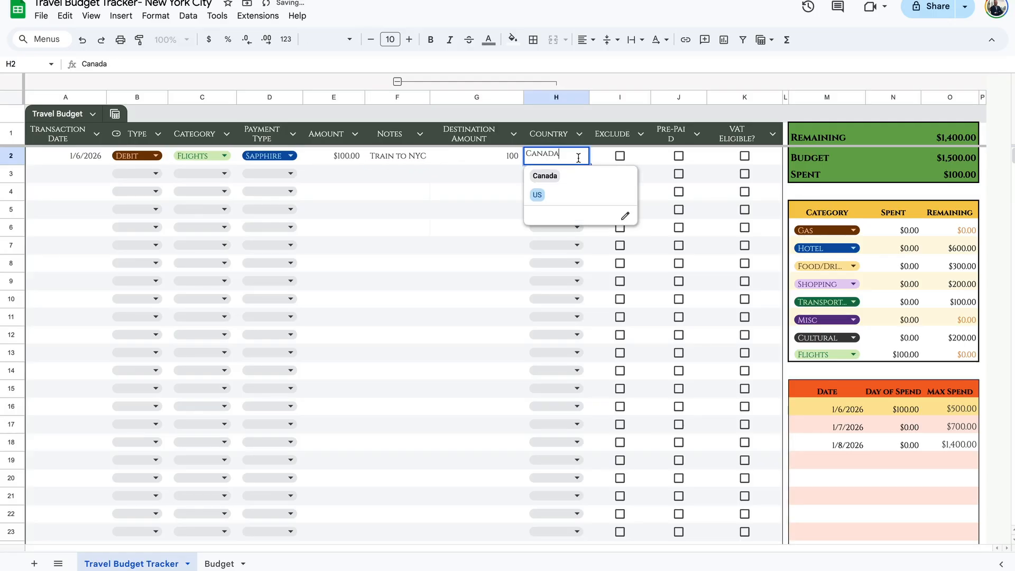
click(626, 217)
click(848, 211)
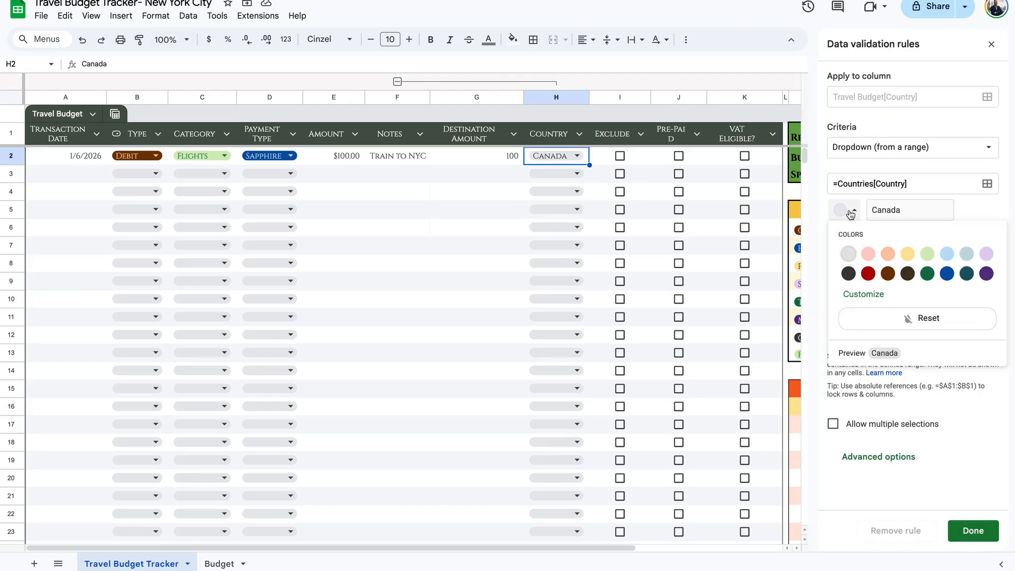
click(869, 274)
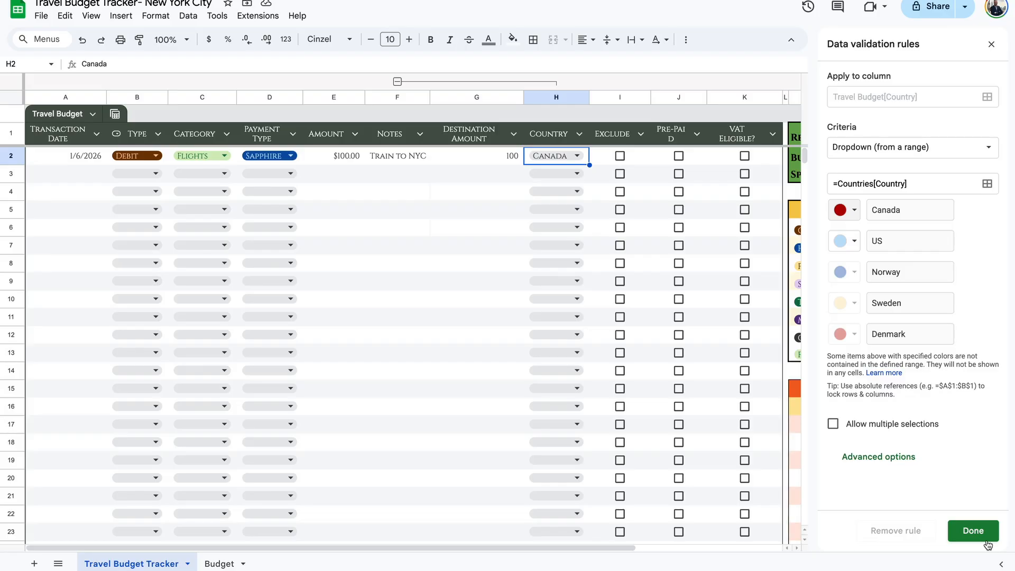
click(973, 531)
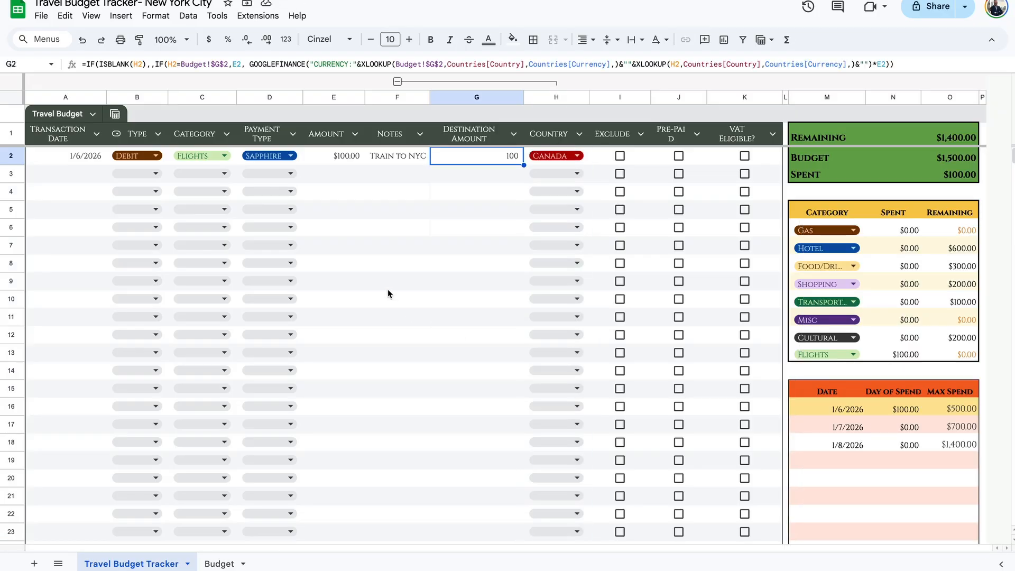
click(959, 411)
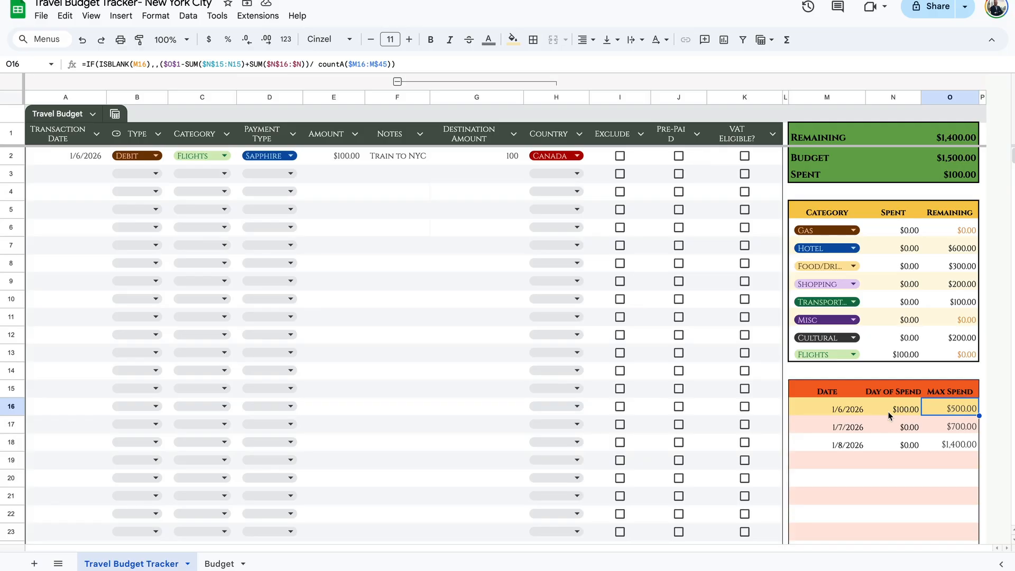
Tick Pre-Paid for the $100 train expense in row 2, dropping 1/6/2026 max spend to $466.67.
click(972, 426)
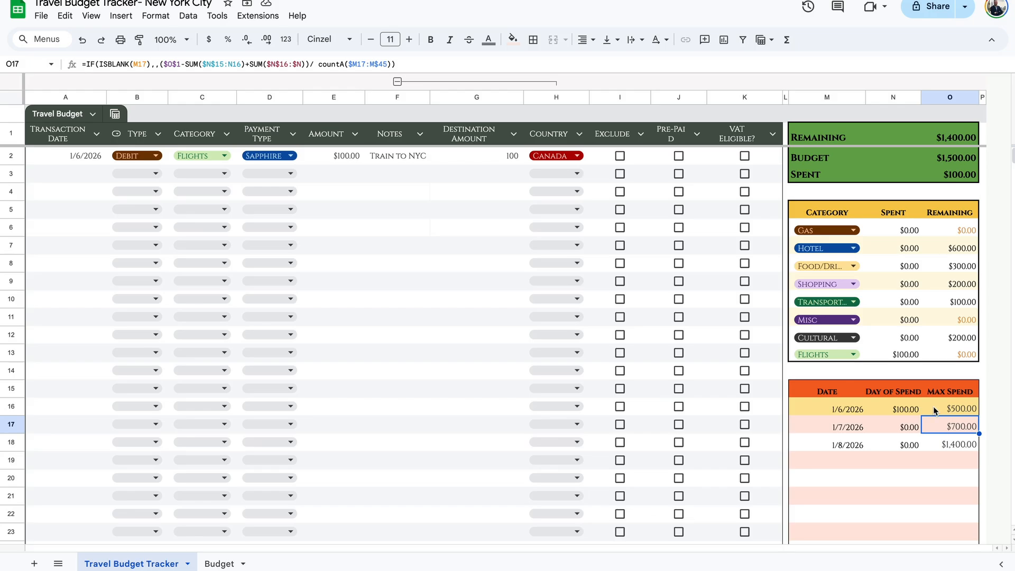
click(906, 412)
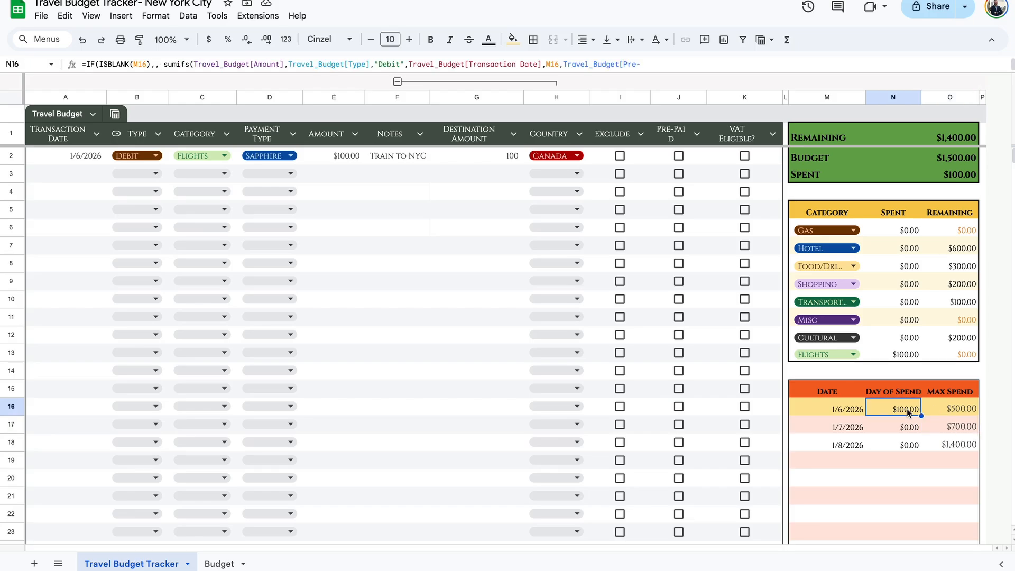
click(344, 156)
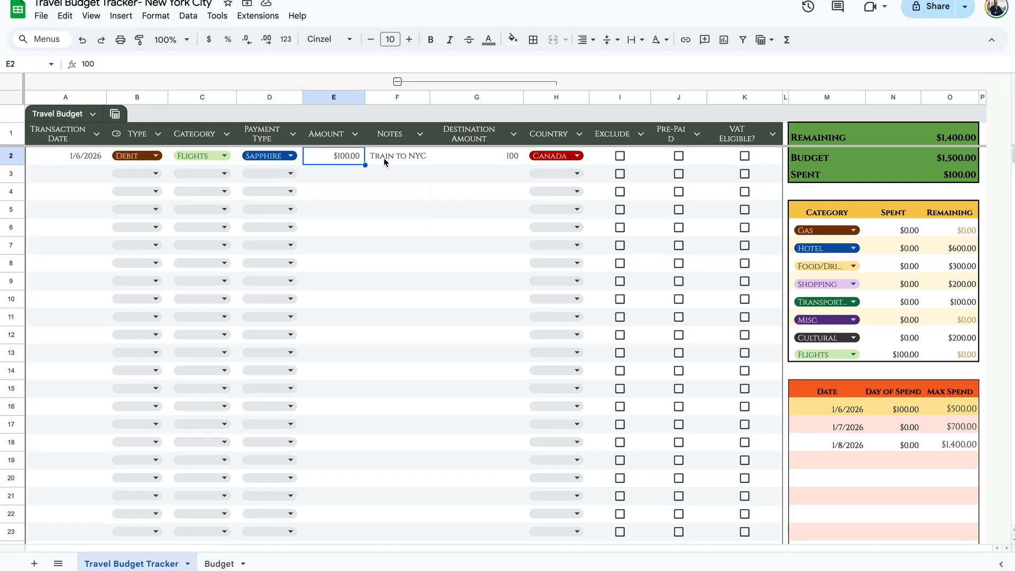
click(679, 156)
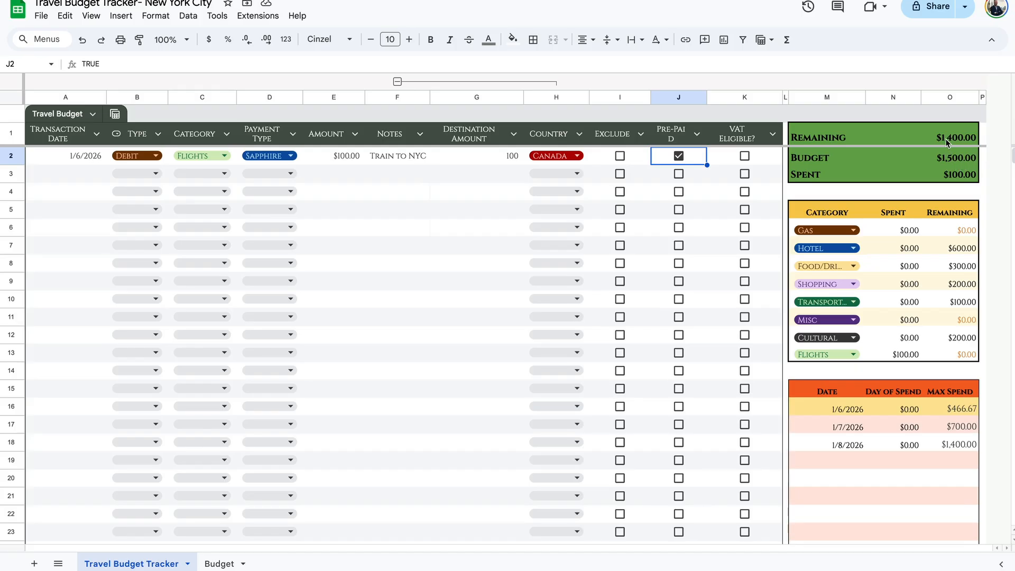
Log row 3 as a 1/2/2026 Hotel debit of $900 with Amex, noted Hotel, in Canada.
double_click(93, 172)
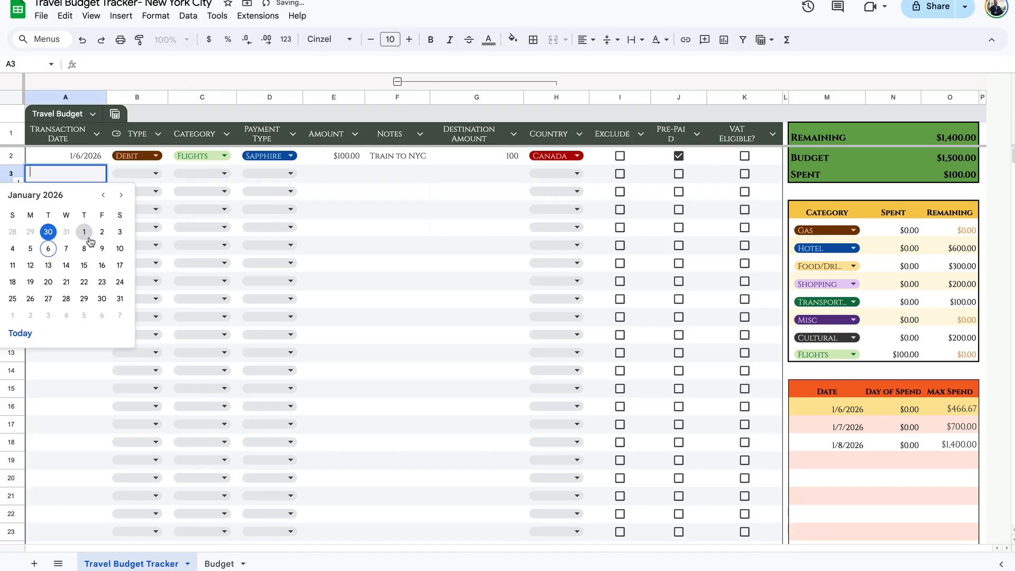
click(101, 232)
click(154, 178)
click(129, 193)
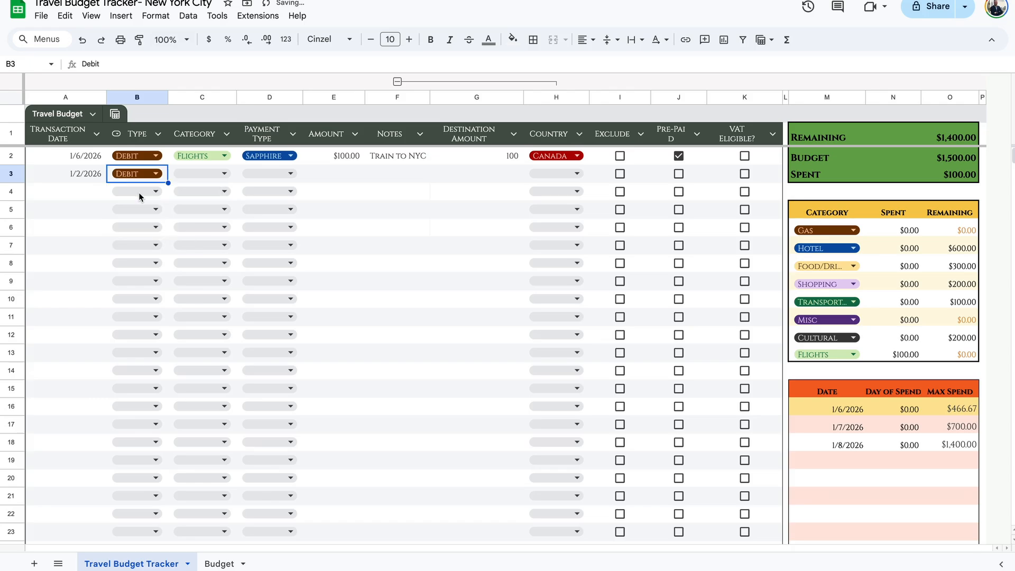
click(209, 171)
click(191, 213)
click(288, 174)
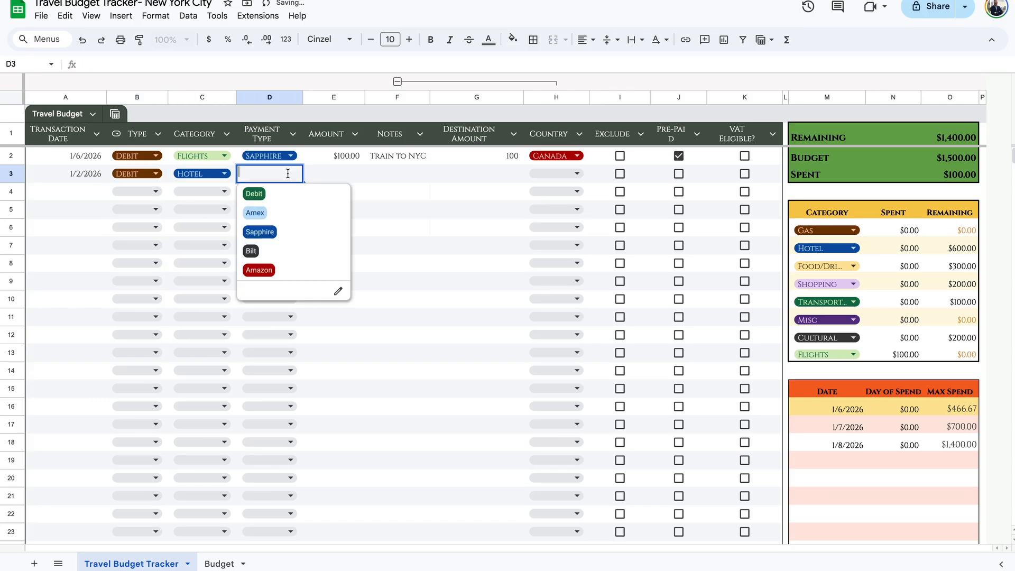
click(254, 213)
click(348, 173)
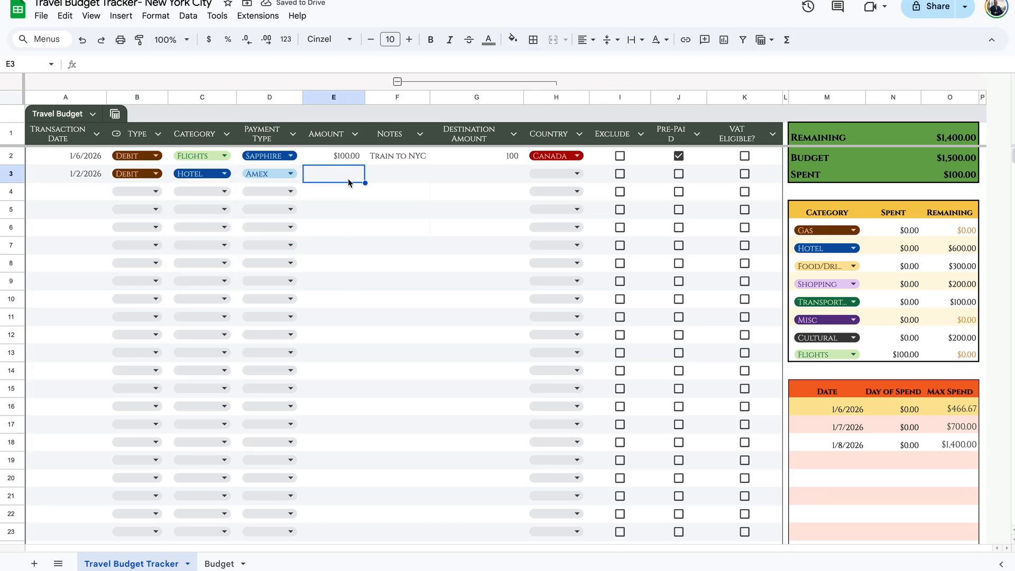
text(900)
key(Tab)
text(Hotel)
key(Tab)
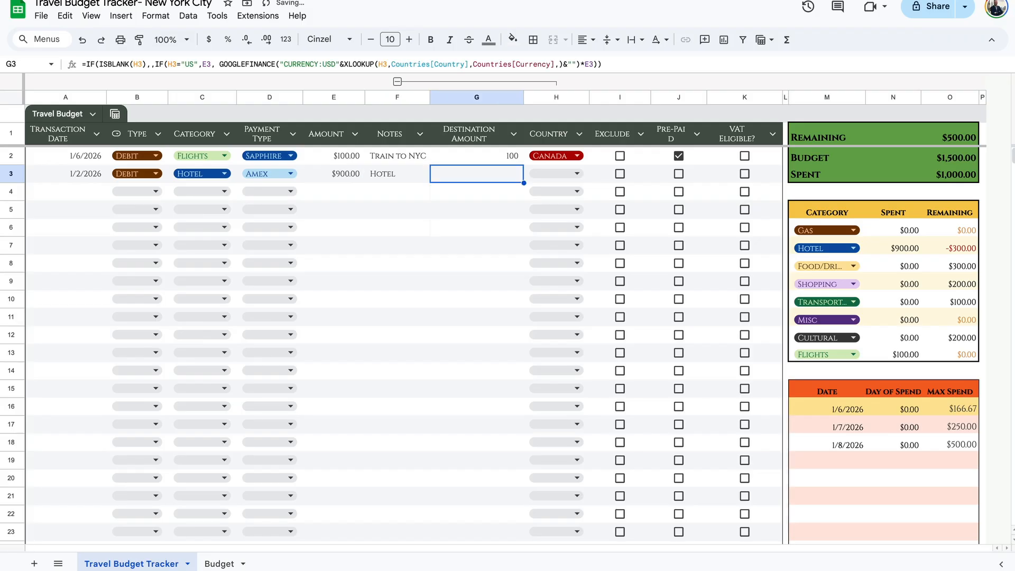
click(535, 174)
click(543, 192)
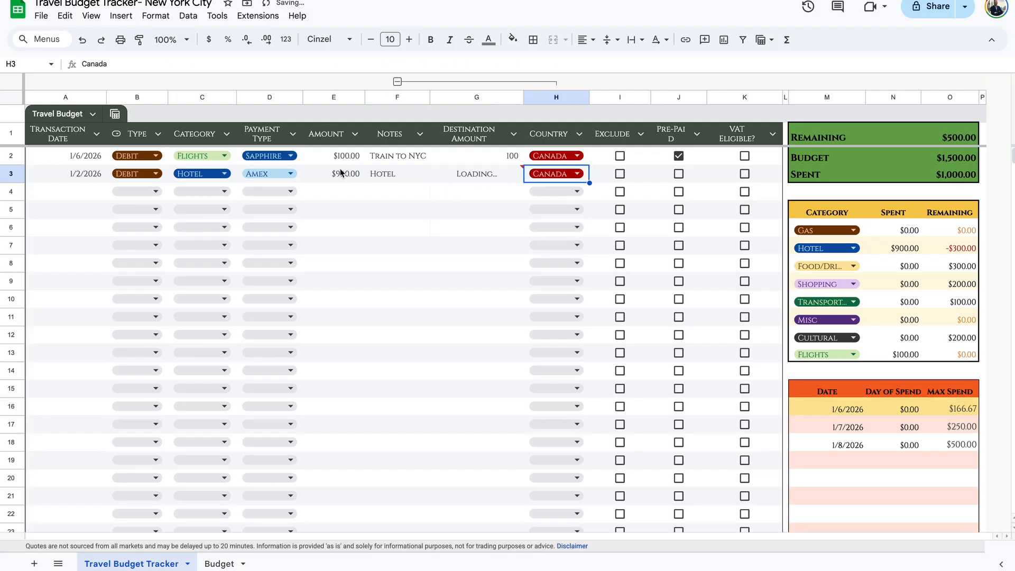
click(341, 172)
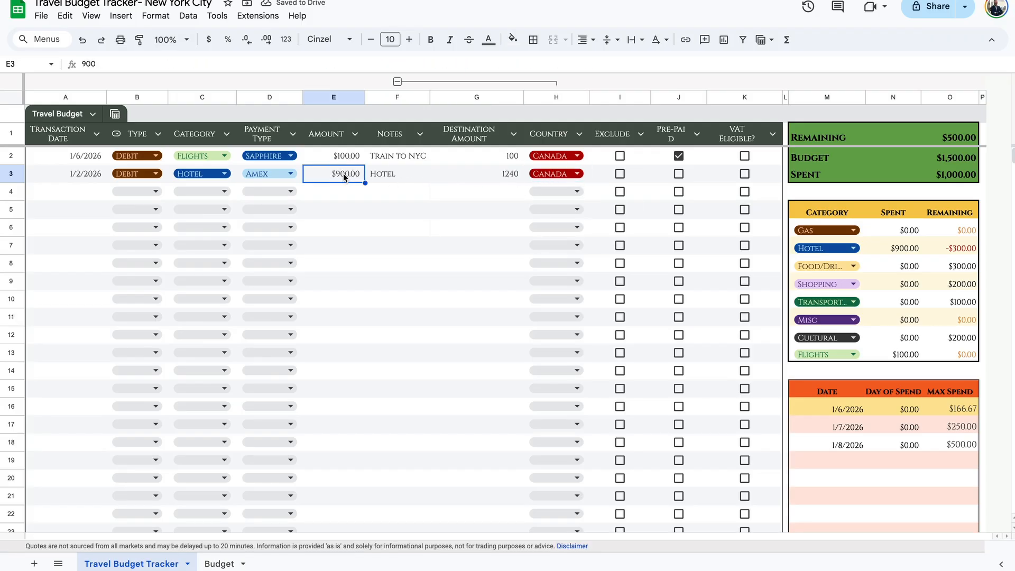
Log row 4 as a 1/2/2026 Hotel credit of $300 with Amex, noted Hotel, in Canada.
double_click(79, 192)
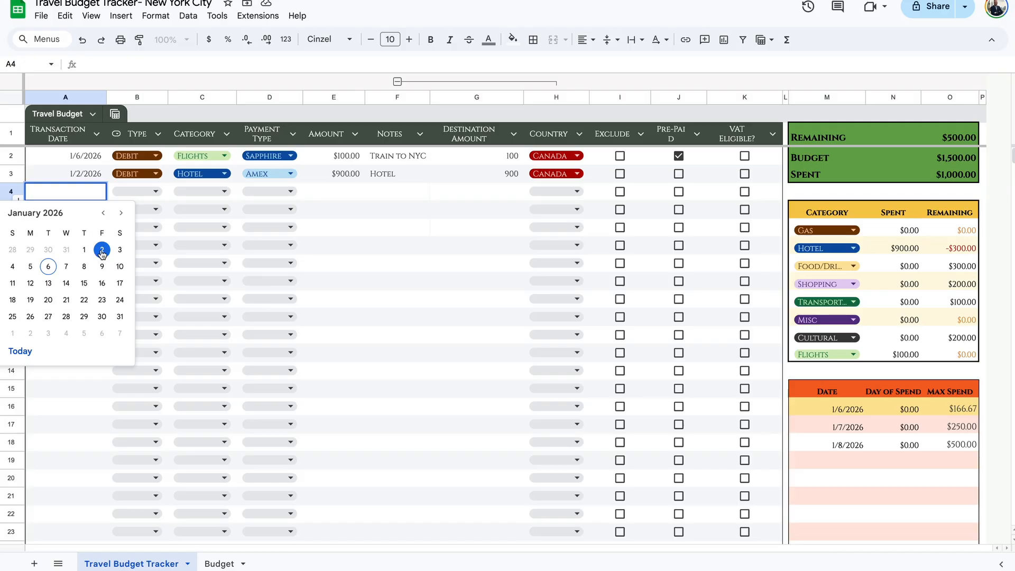
click(100, 251)
click(150, 189)
click(149, 190)
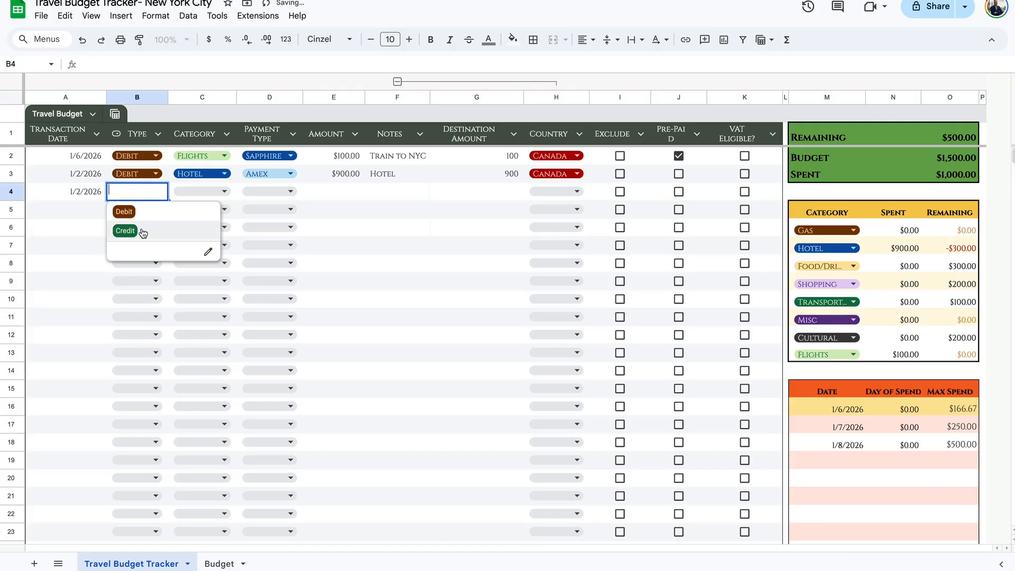
click(141, 230)
click(221, 192)
click(214, 231)
click(269, 191)
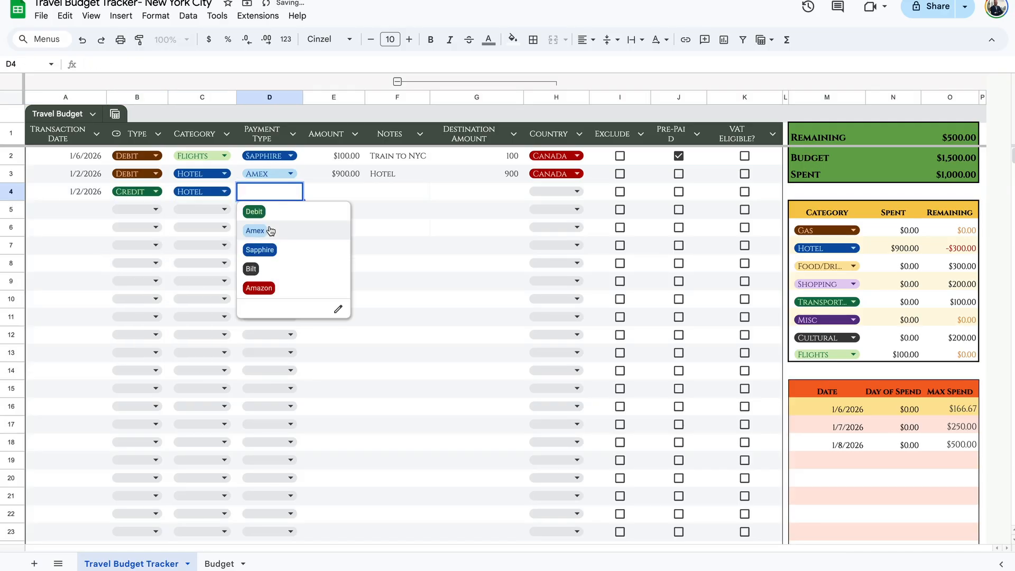
click(253, 226)
click(356, 194)
text(300)
key(Tab)
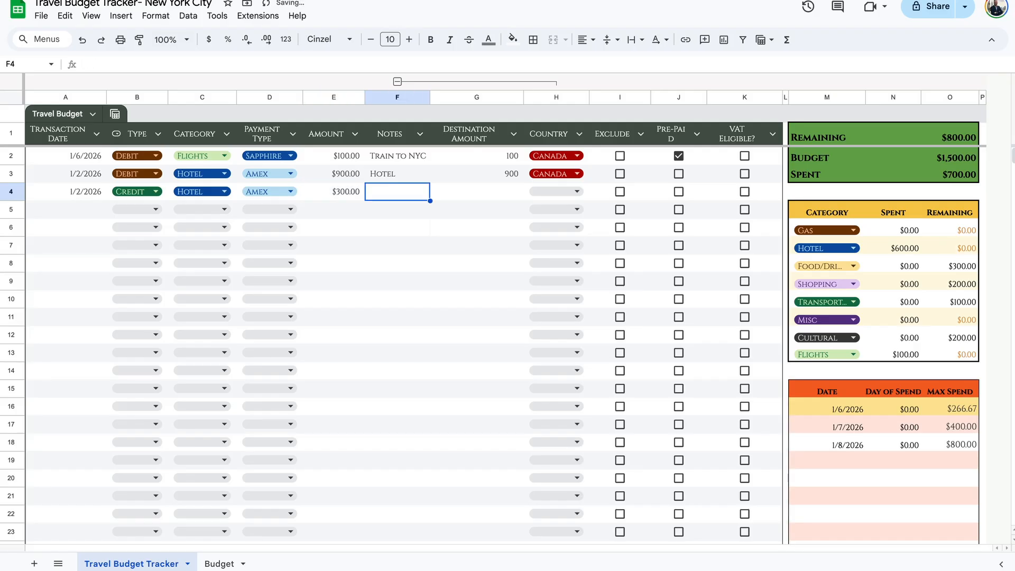
text(Hoe)
key(BackSpace)
text(tel)
click(555, 192)
click(538, 214)
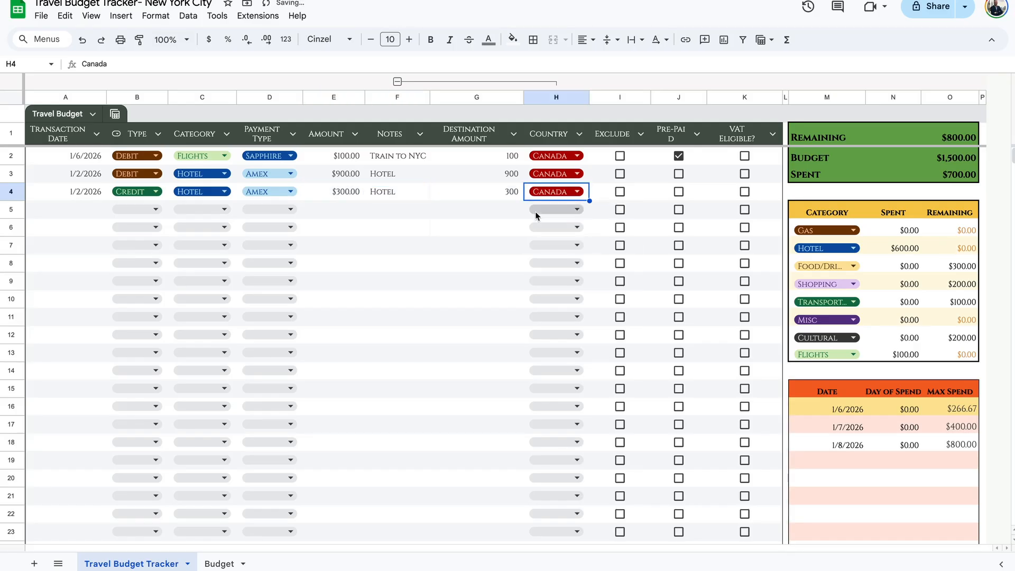
click(480, 196)
click(404, 192)
Mark both hotel rows 3 and 4 as pre-paid so Spent shows $700.
click(964, 249)
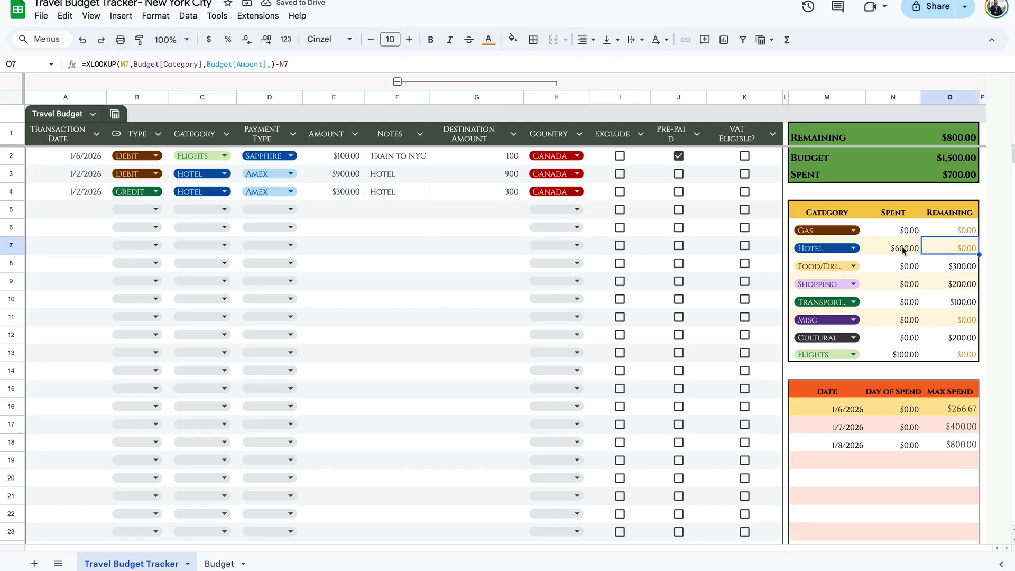
click(904, 248)
click(679, 191)
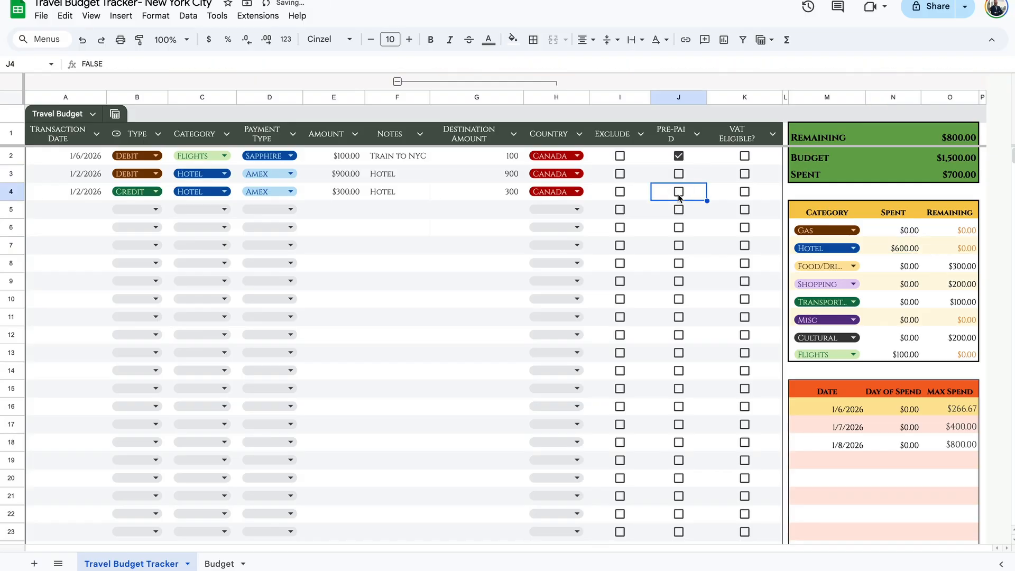
click(679, 173)
click(679, 191)
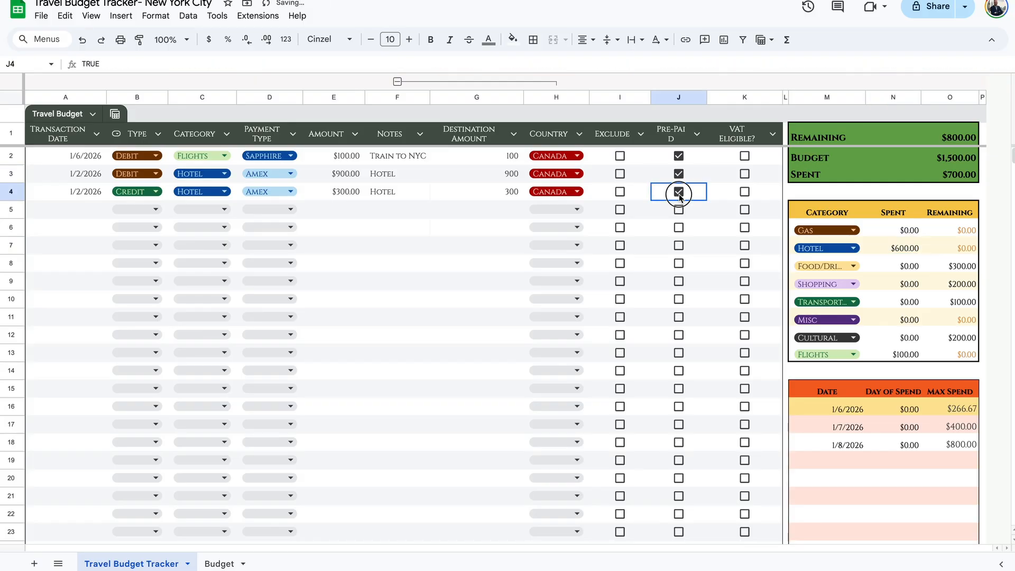
click(958, 406)
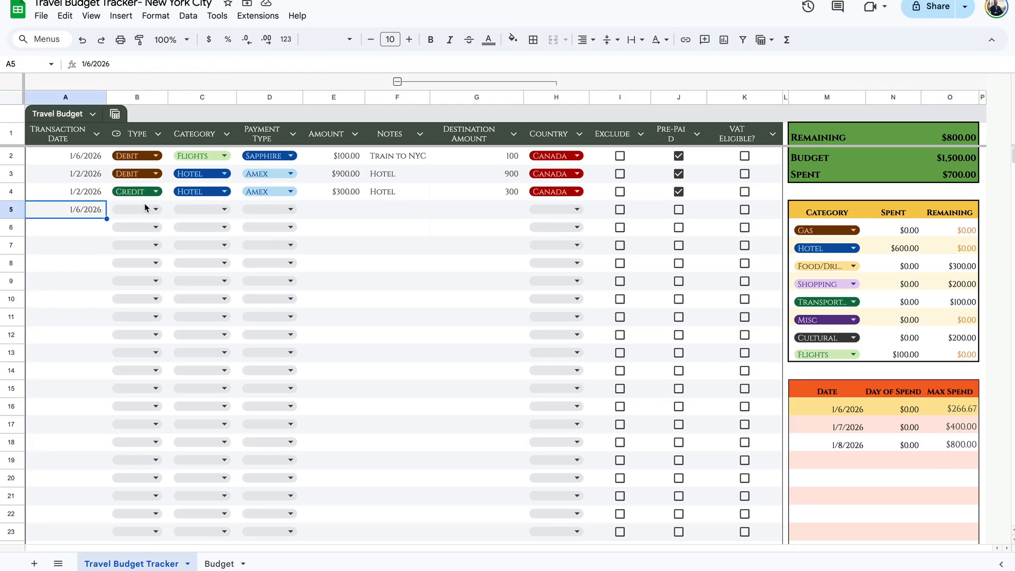
Set row 5 as a Debit in Transportation paid with Sapphire.
double_click(145, 209)
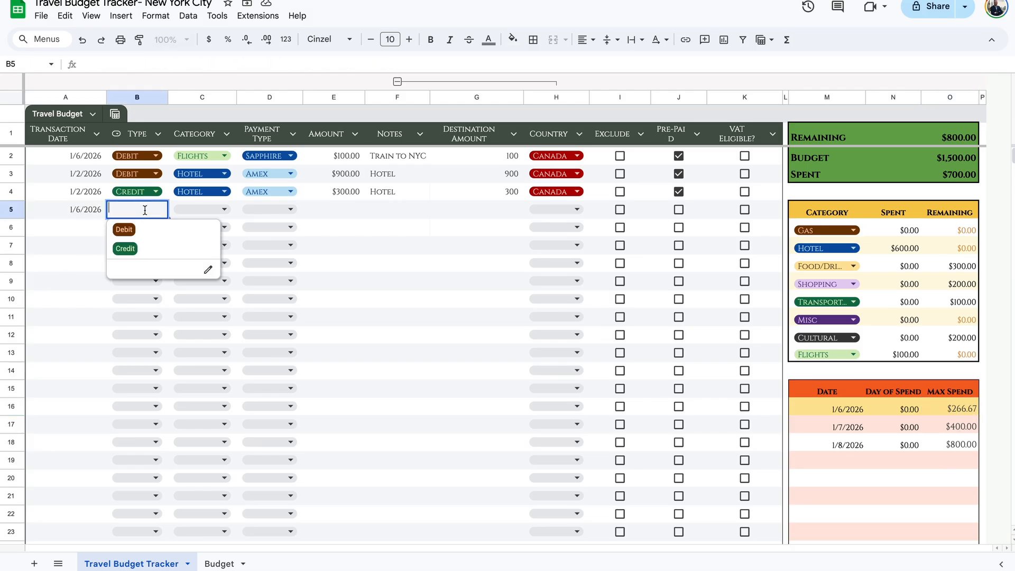
click(125, 230)
double_click(202, 210)
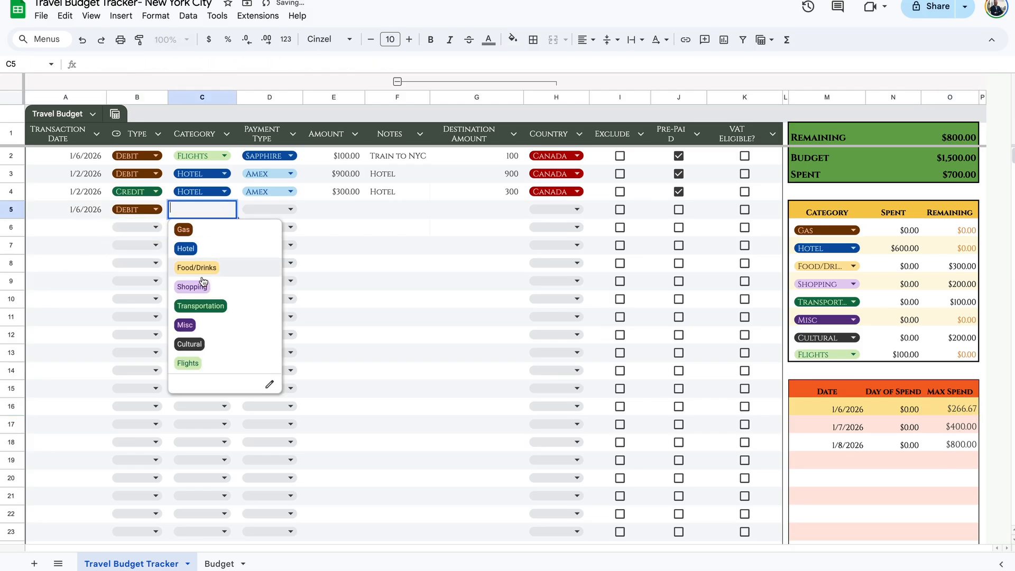
click(202, 305)
double_click(287, 210)
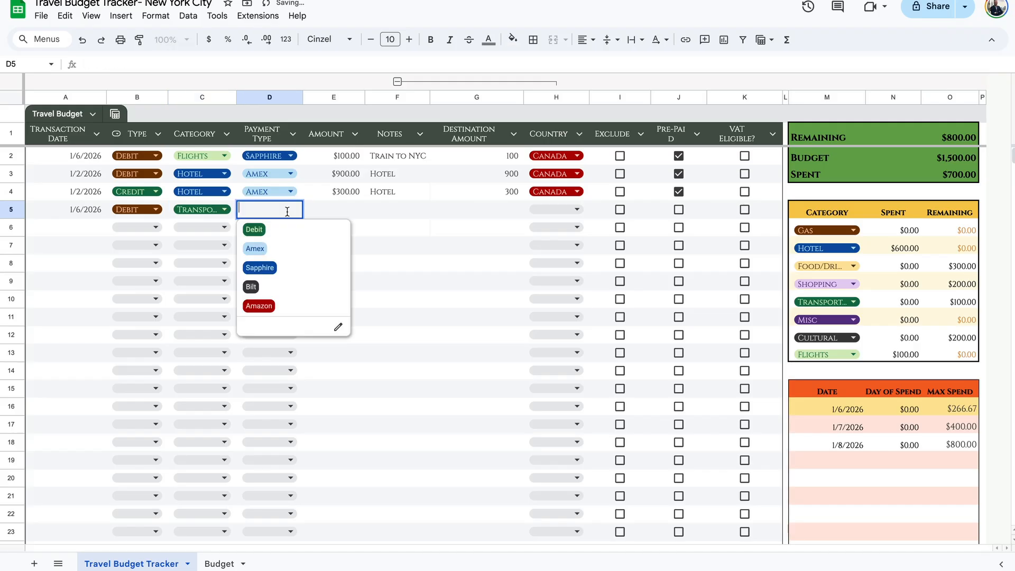
click(273, 268)
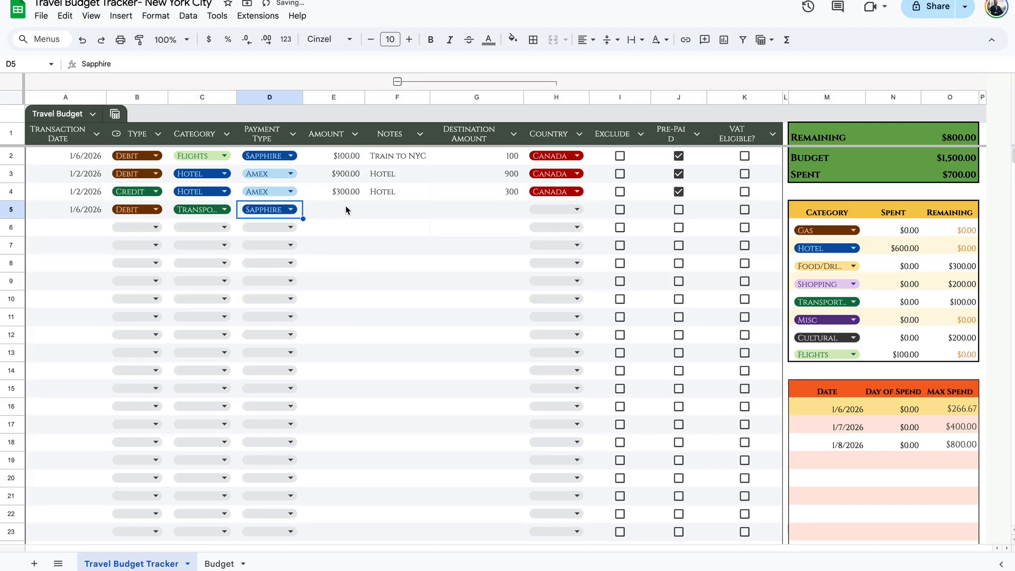
Enter $4 noted MTA for row 5 with country US, leaving $796 remaining.
click(345, 210)
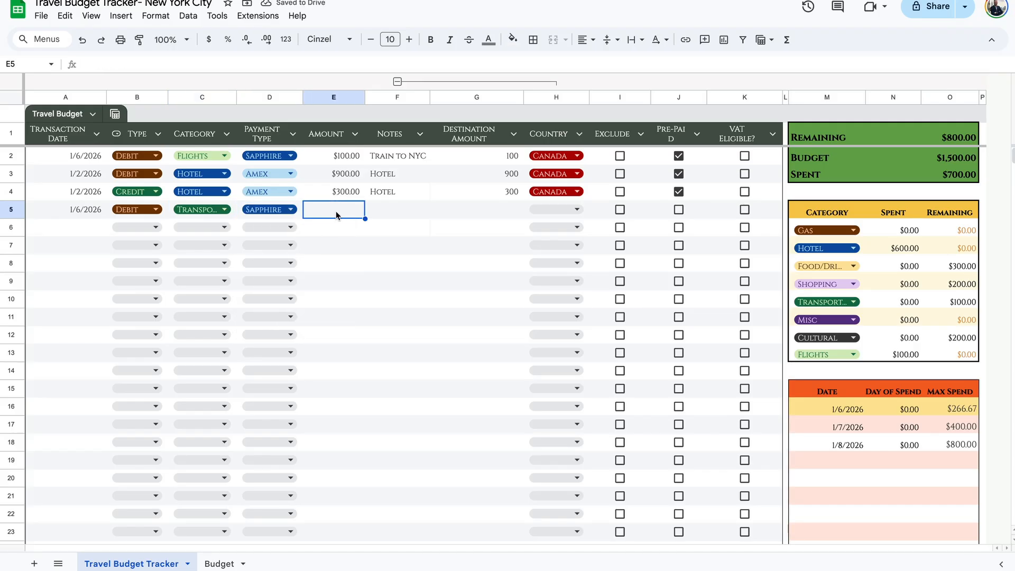
text(4)
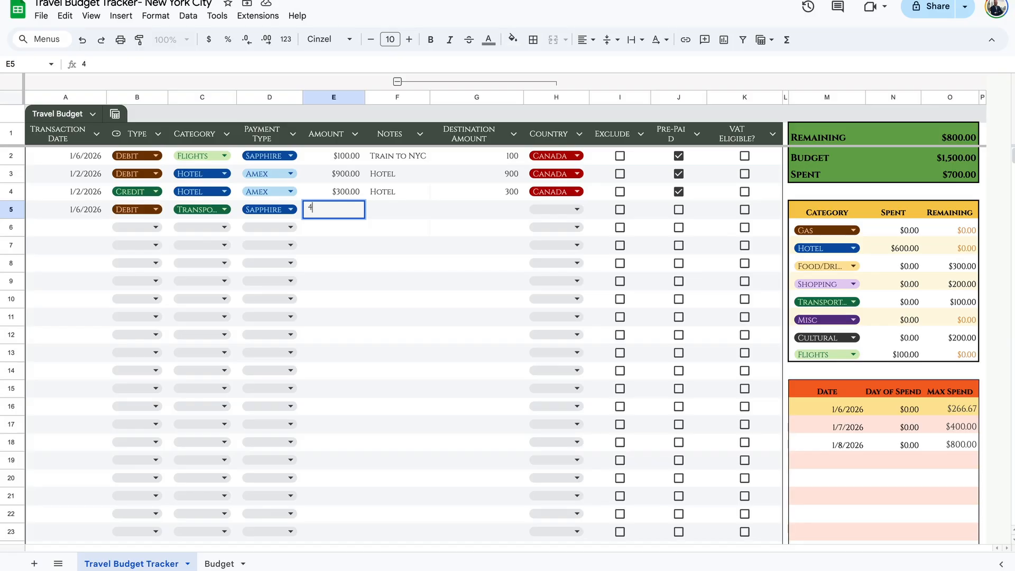
key(Tab)
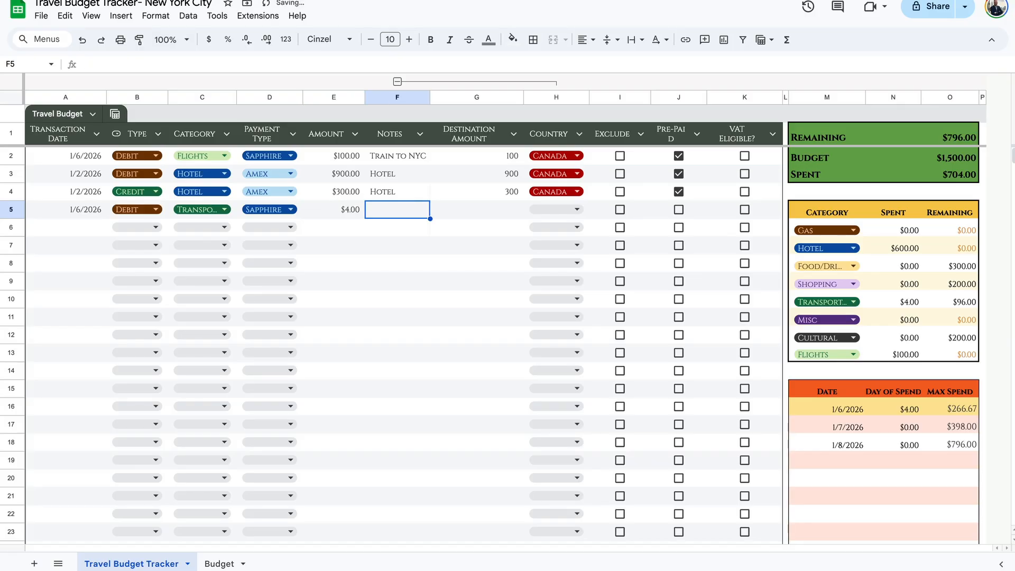
text(MTA)
key(Tab)
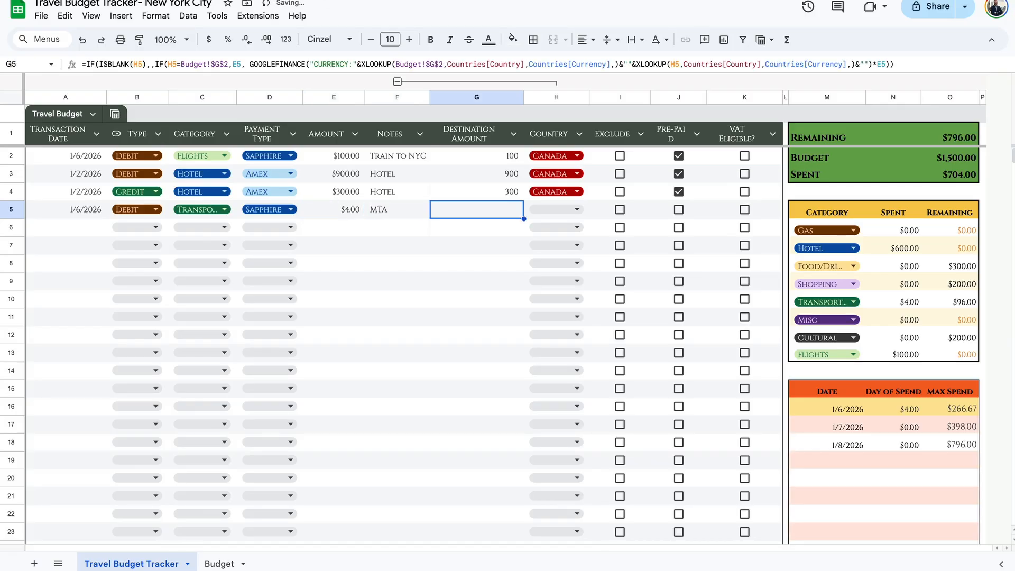
click(577, 211)
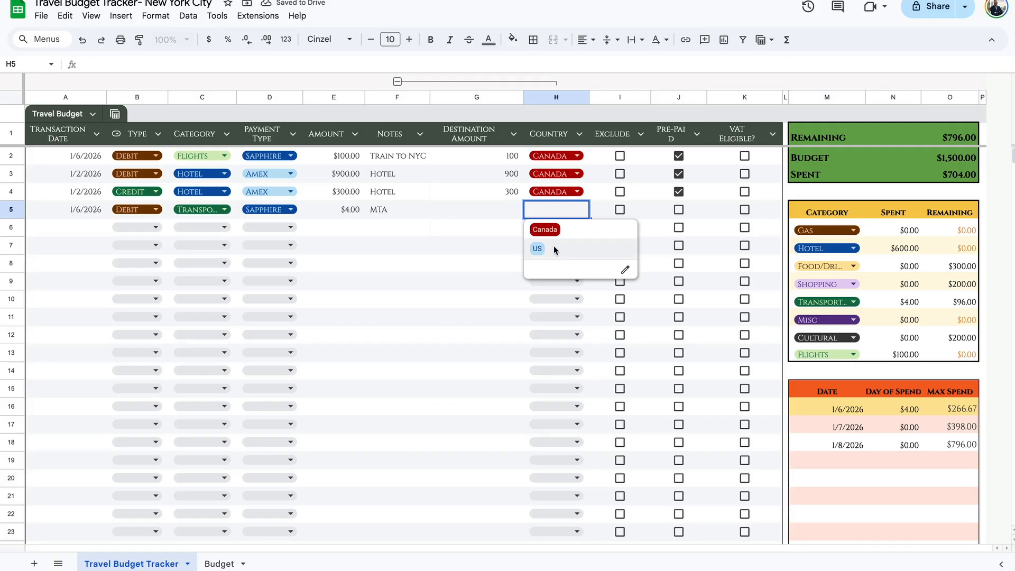
click(552, 249)
click(502, 217)
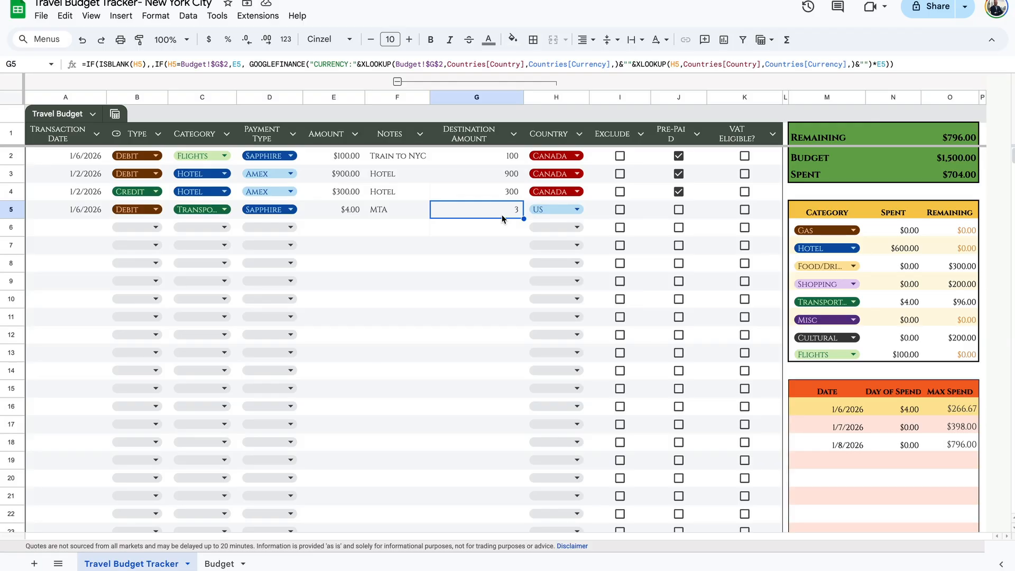
click(338, 230)
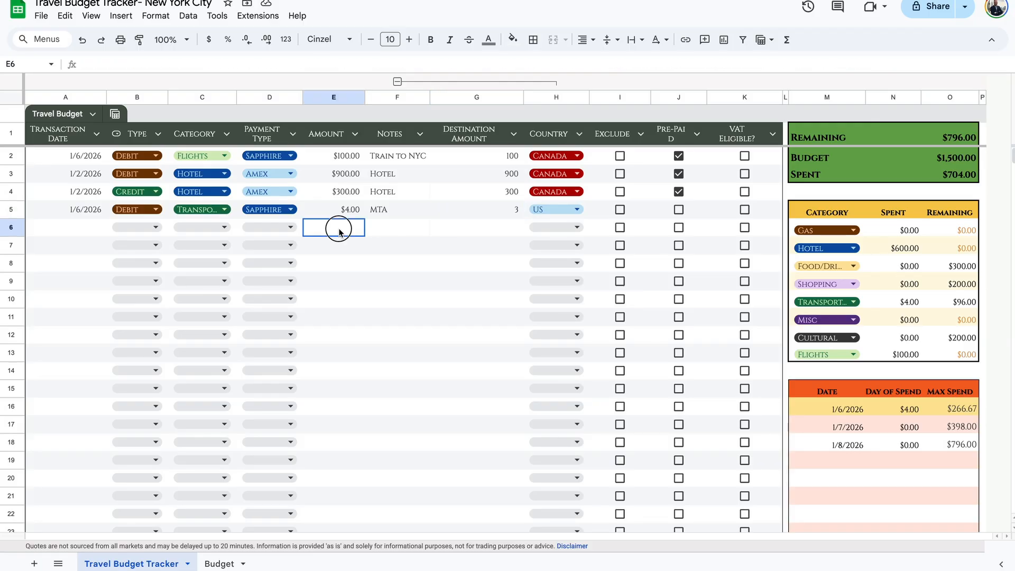
double_click(64, 223)
Log row 6 as a 1/6/2026 Shopping debit of $200 with Sapphire, noted Store.
click(49, 305)
click(136, 235)
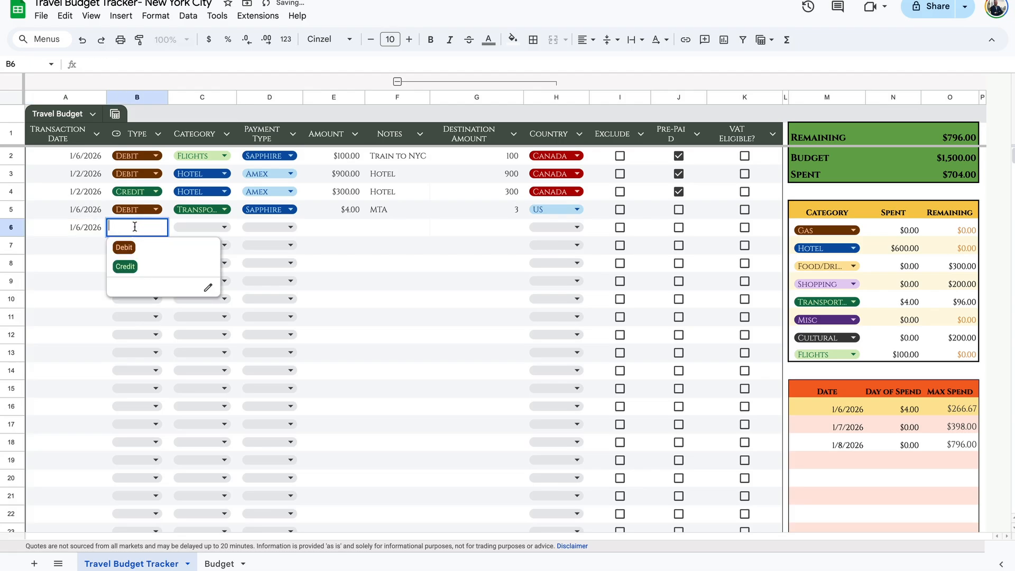
click(124, 246)
click(226, 228)
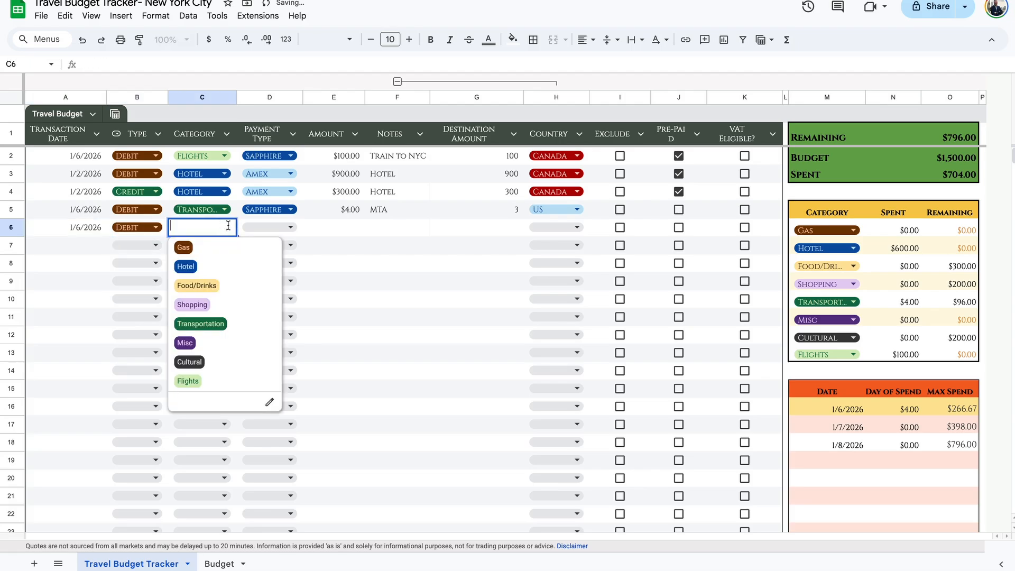
click(206, 300)
click(279, 244)
click(279, 227)
click(275, 286)
click(351, 227)
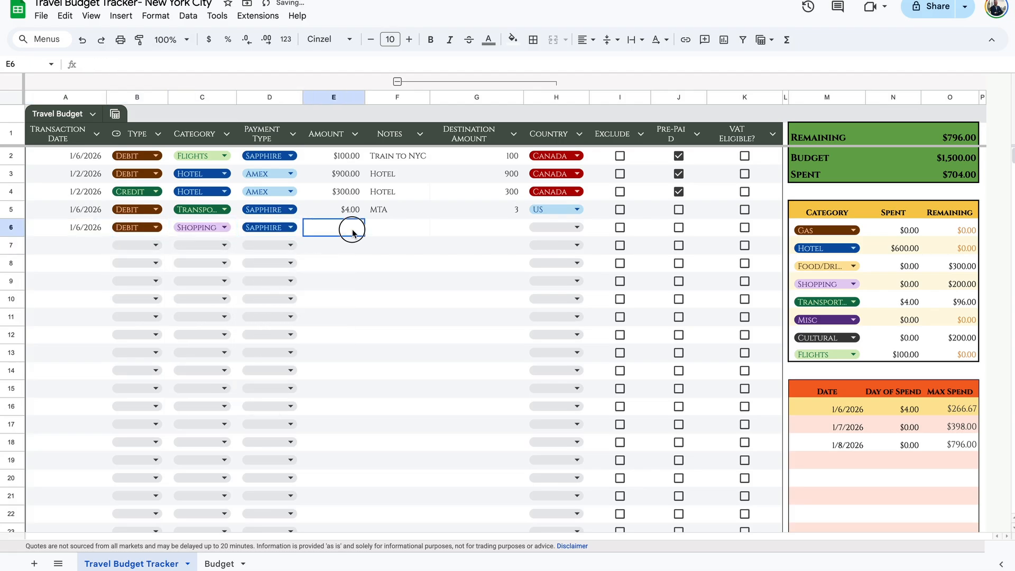
text(200)
key(Tab)
text(Store)
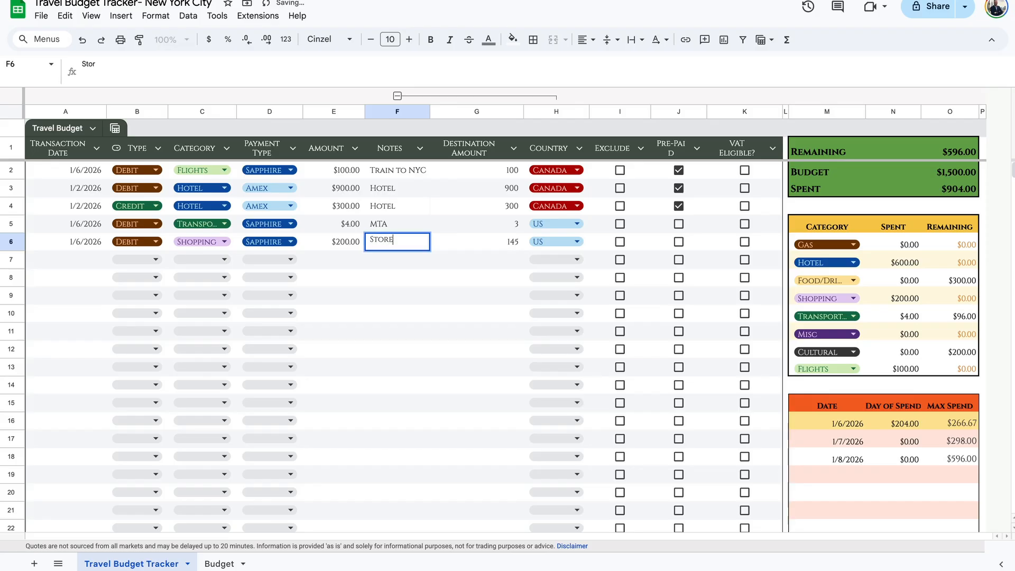
key(Tab)
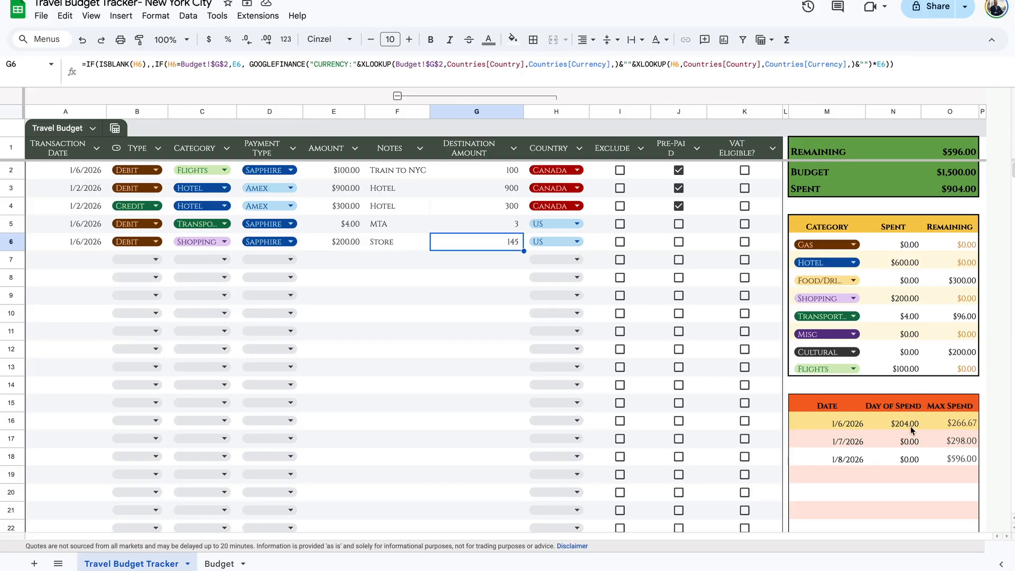
Tick Exclude in I6 so the Store purchase stays out of the trip totals.
click(622, 242)
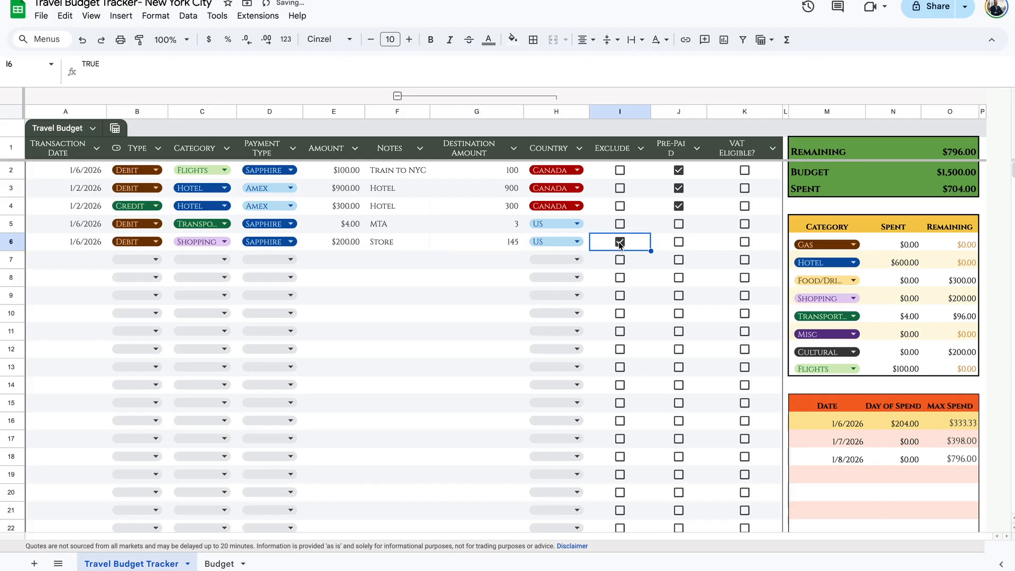
click(958, 299)
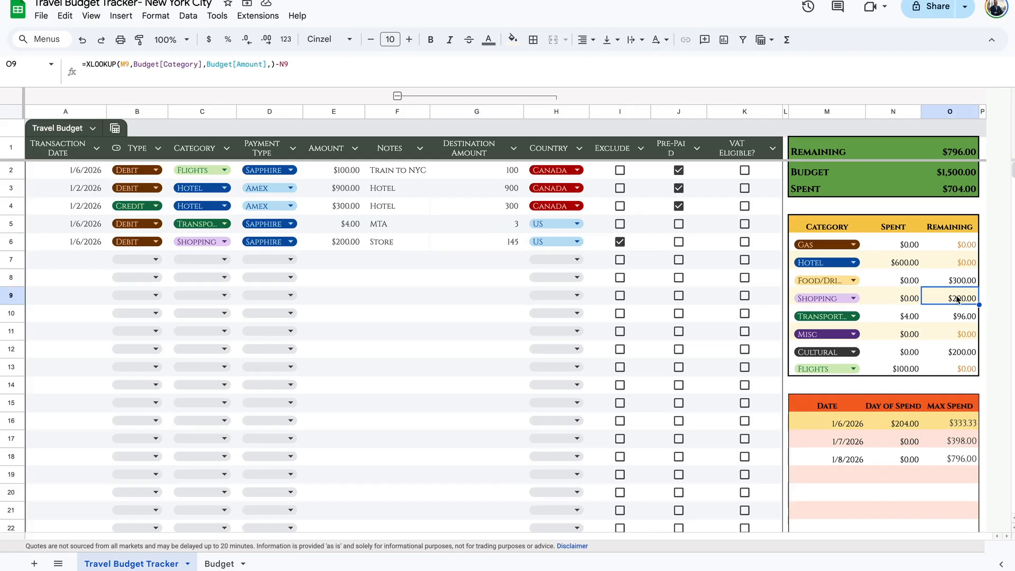
click(940, 426)
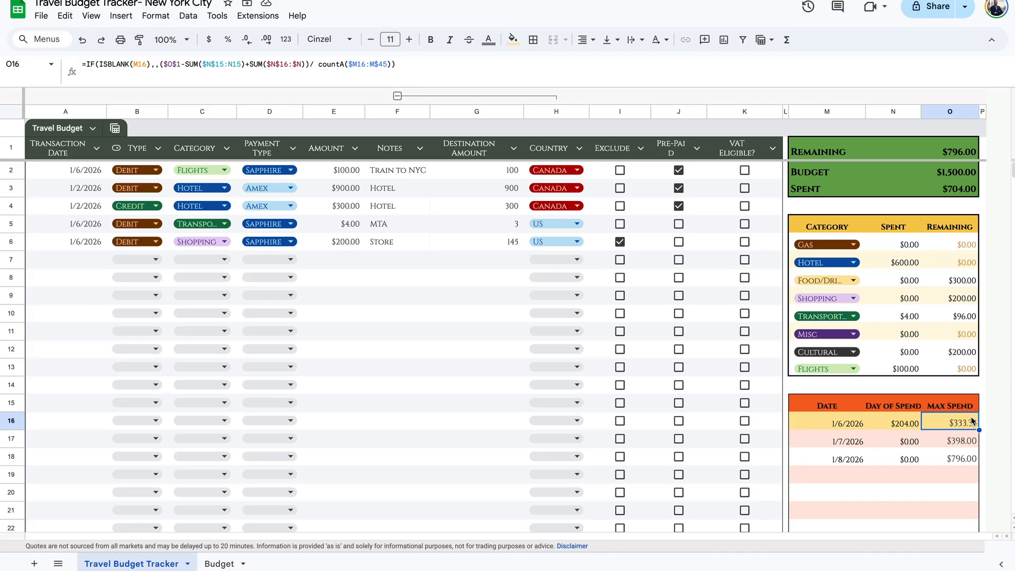
click(90, 260)
Log row 7 as a 1/6/2026 Food/Drinks debit of $20 with Sapphire, noted Caffe Panna, in US.
double_click(88, 258)
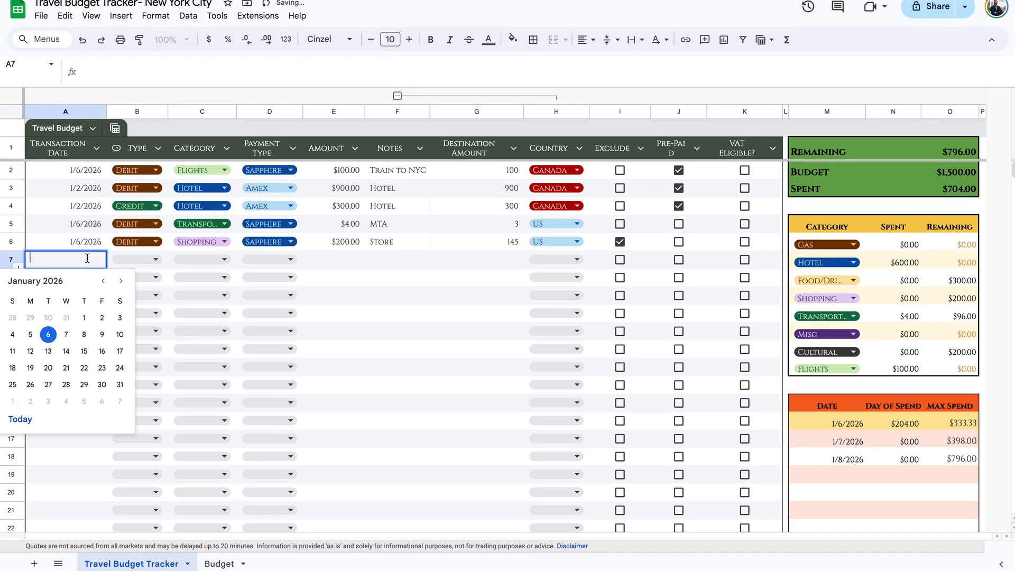
click(48, 334)
click(134, 260)
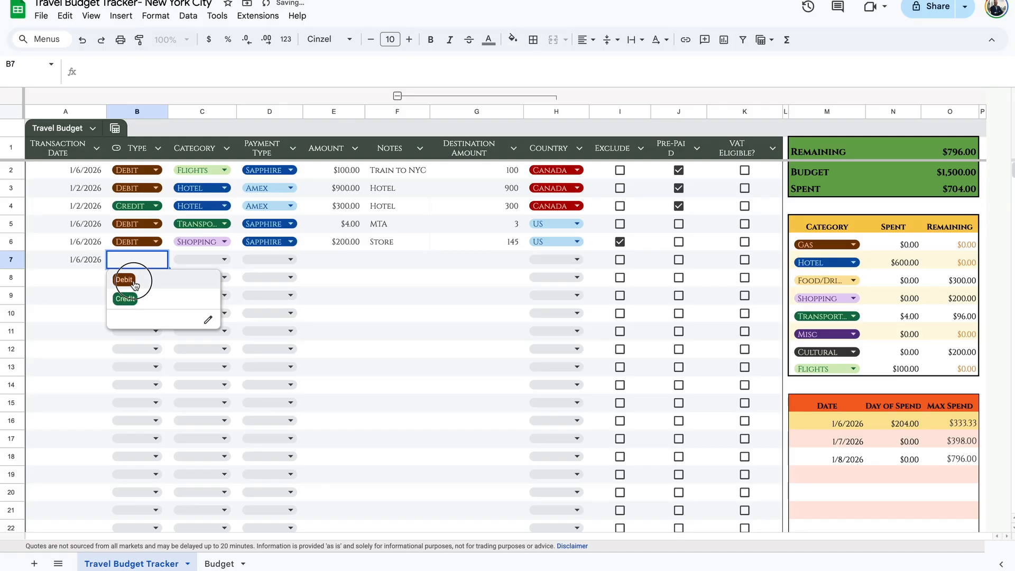
click(133, 283)
click(208, 257)
click(200, 317)
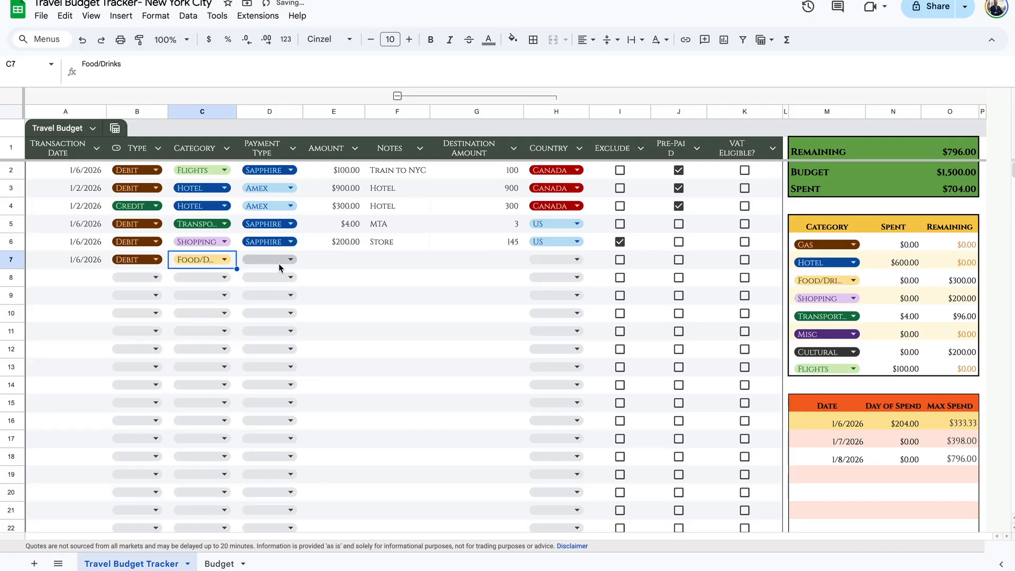
click(279, 268)
click(257, 318)
key(Tab)
text(20)
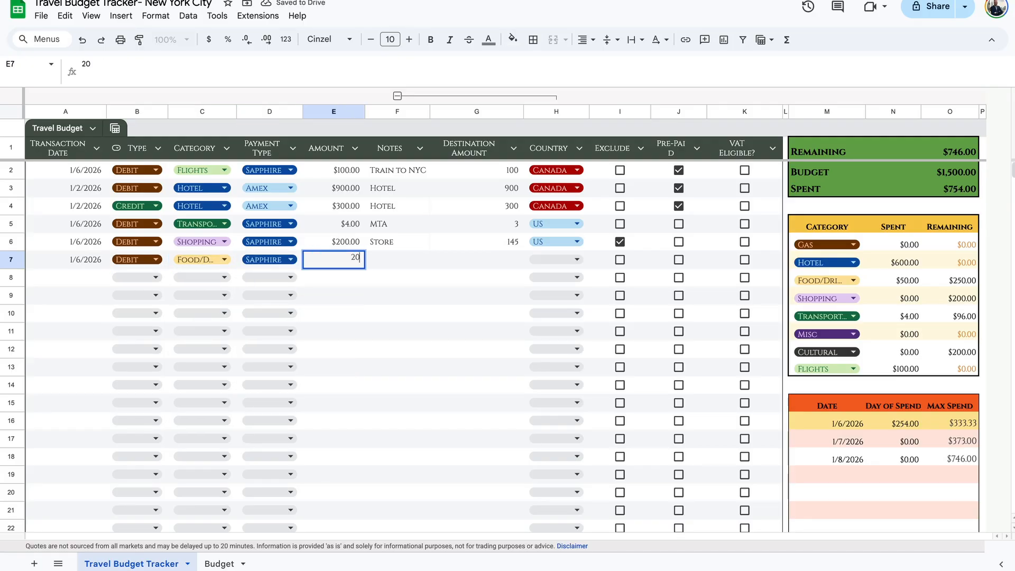
key(Tab)
text(Caff)
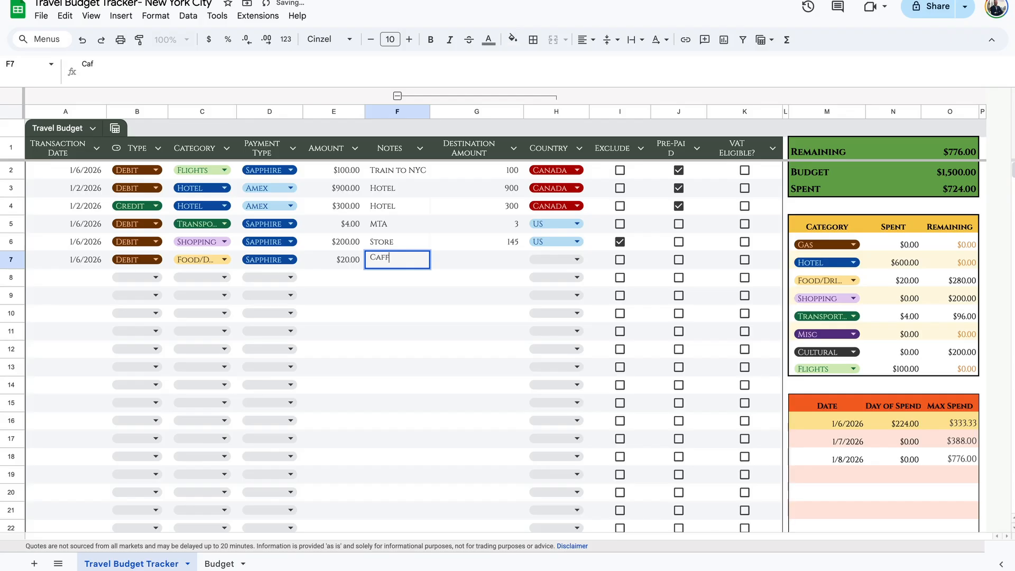
text(e Panna)
key(Tab)
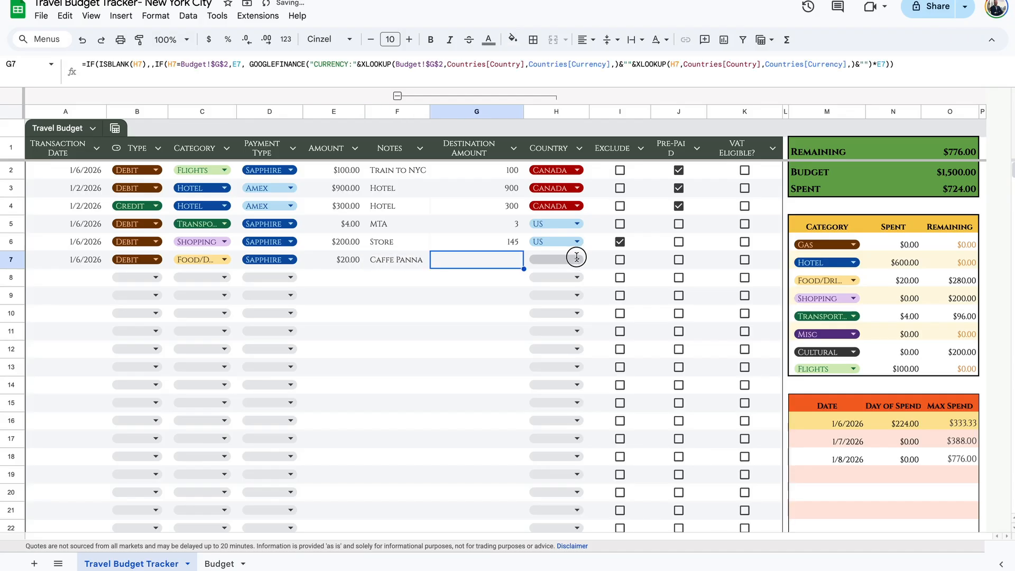
click(573, 258)
click(551, 301)
Temporarily change row 7's amount to $200 to test Max Spend, then restore $20.
click(907, 425)
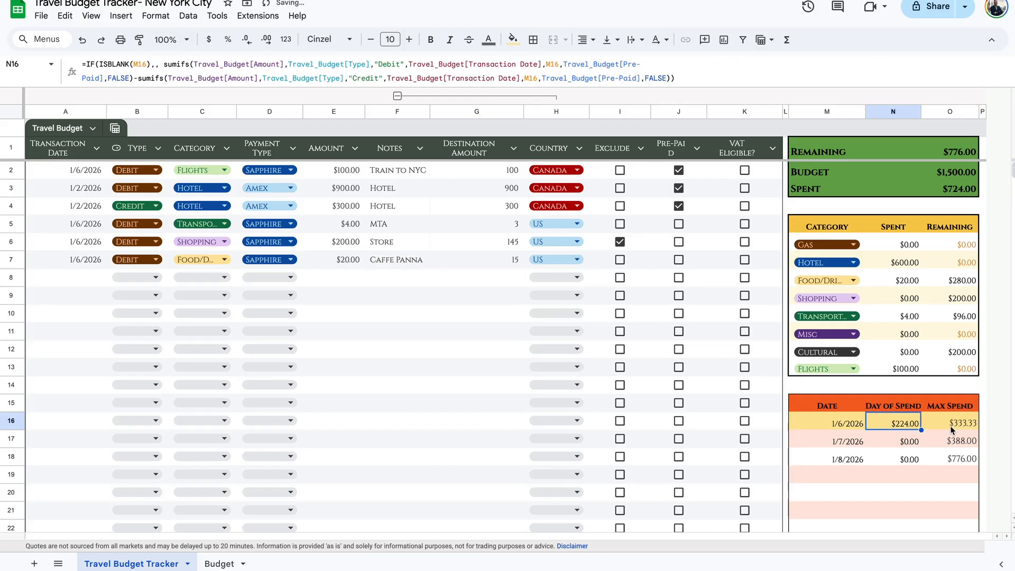
click(954, 428)
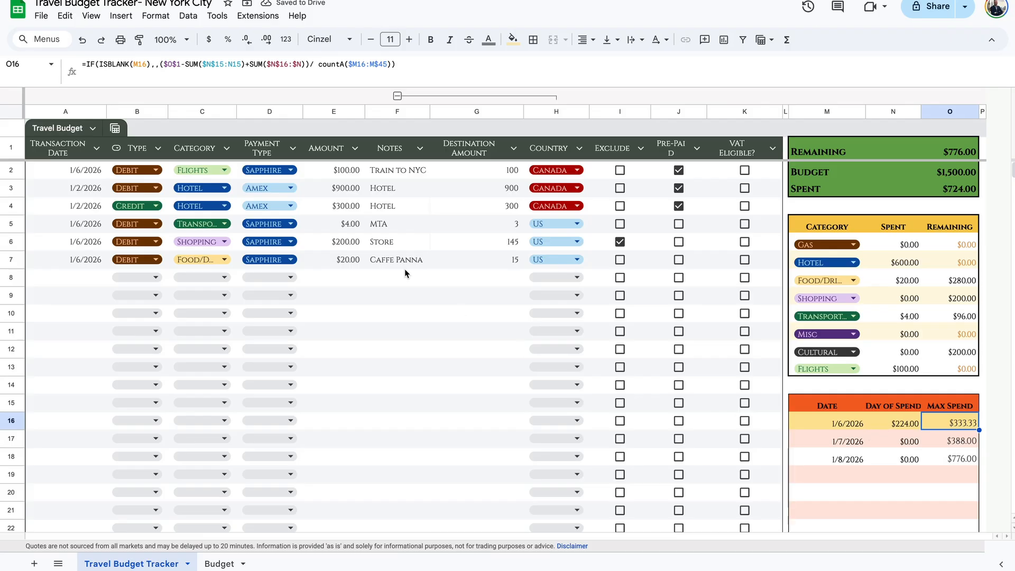
click(337, 259)
text(200)
key(Return)
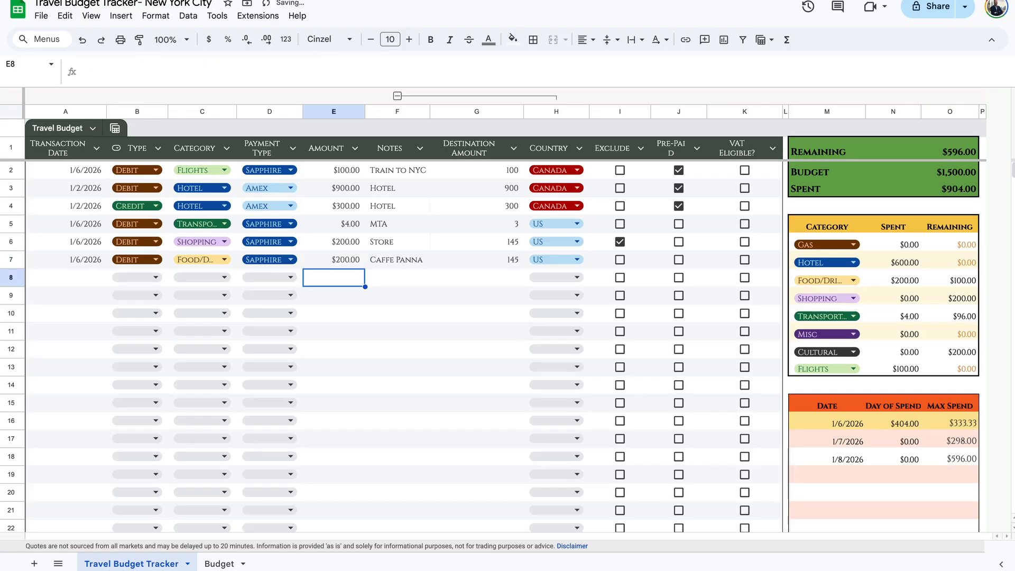
click(963, 446)
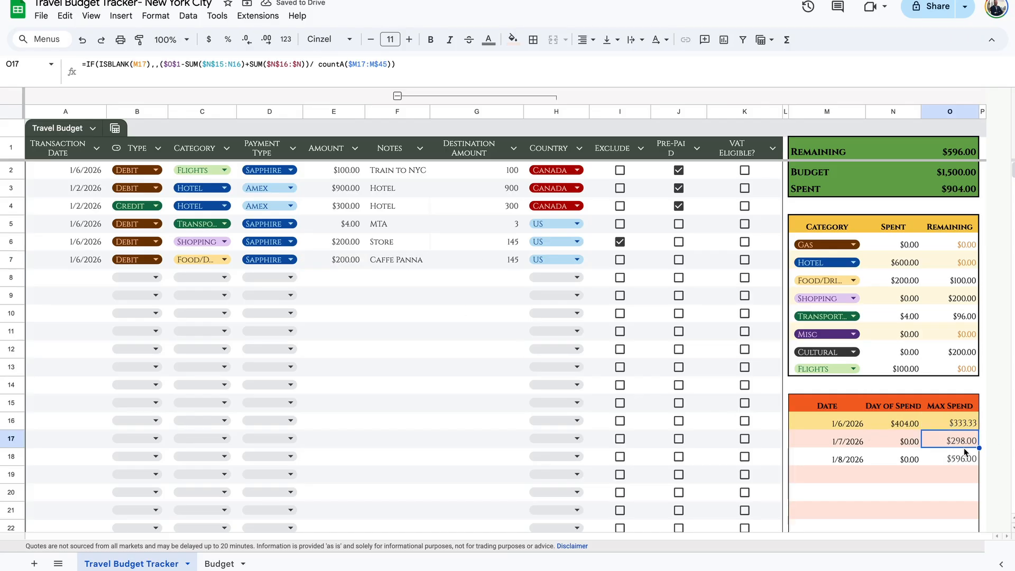
click(343, 260)
text(20)
key(Return)
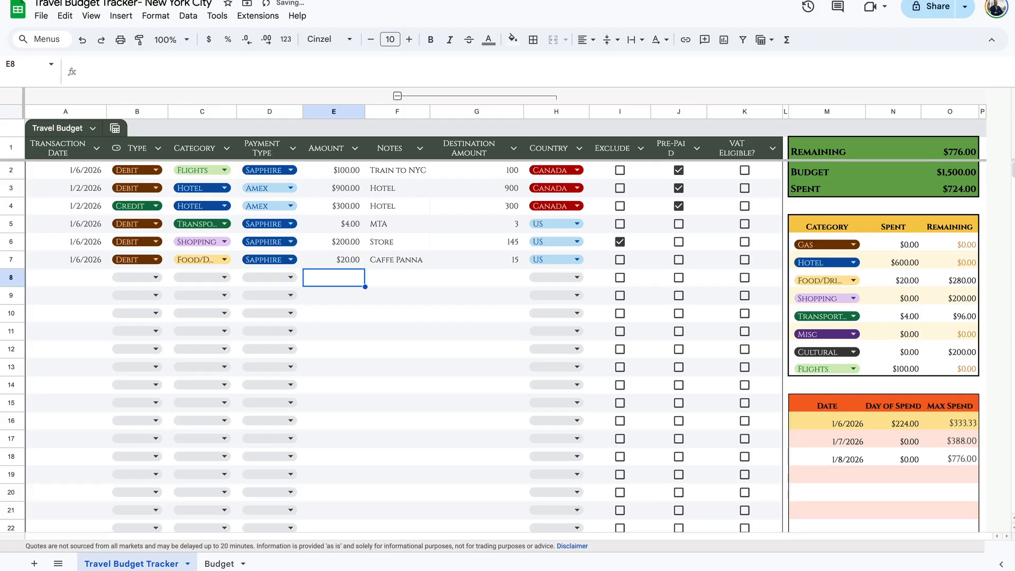
click(963, 446)
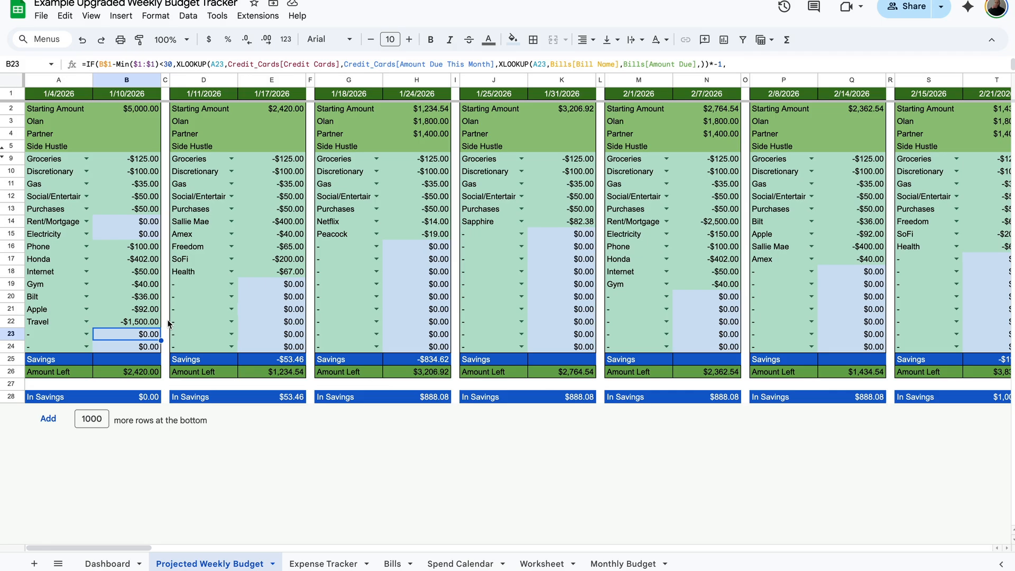
Copy the trip's transaction rows A14:F22 from the Budget sheet.
click(137, 323)
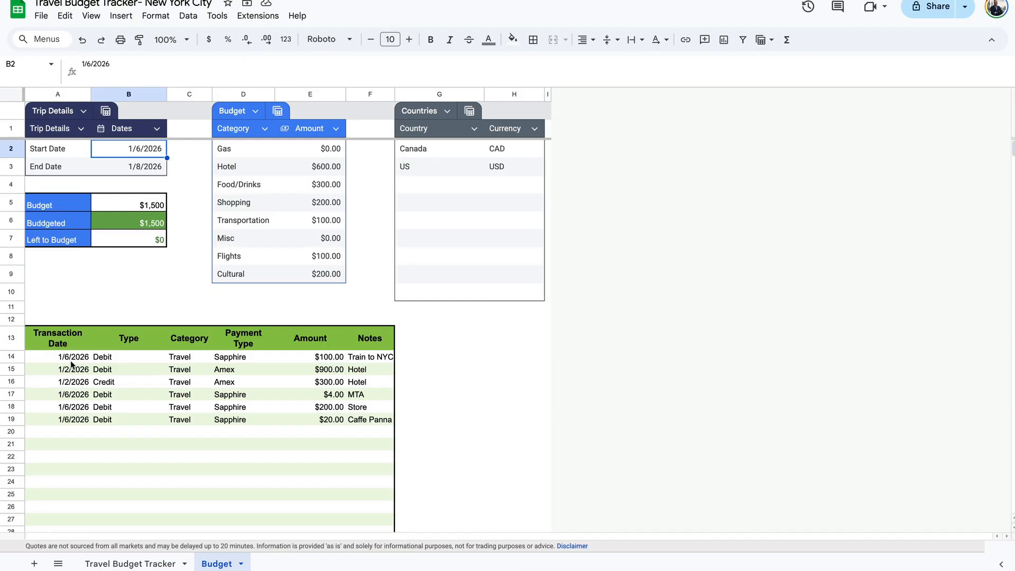
drag(71, 361, 371, 461)
key(ctrl+c)
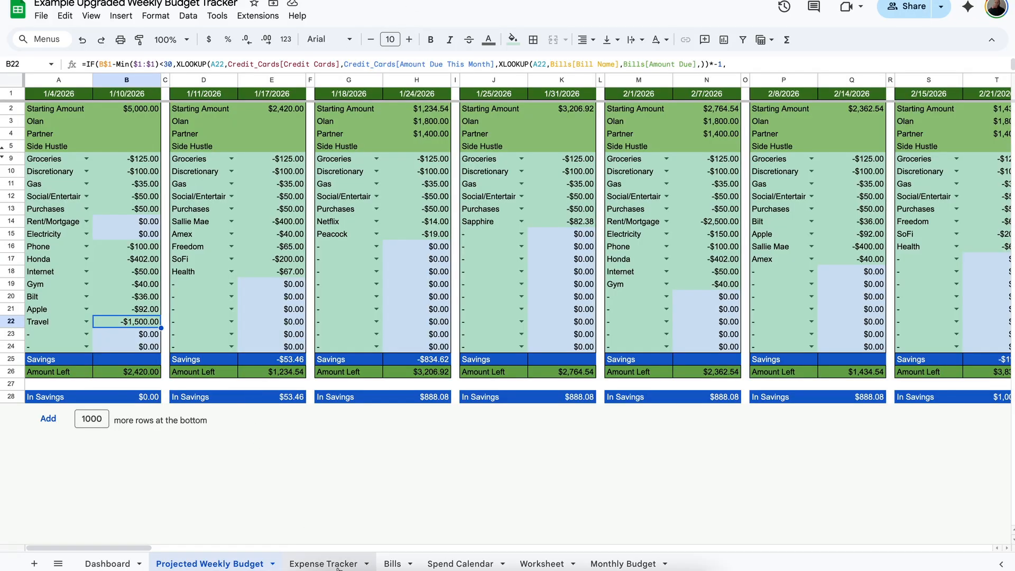
Paste the copied transactions as values only at A253 of the Expense Tracker.
click(322, 563)
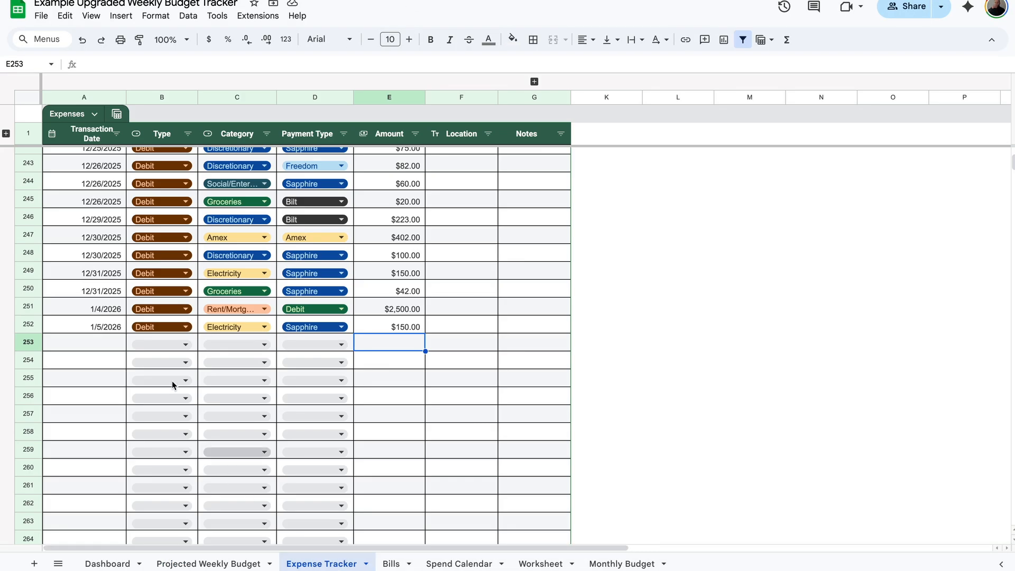
click(103, 345)
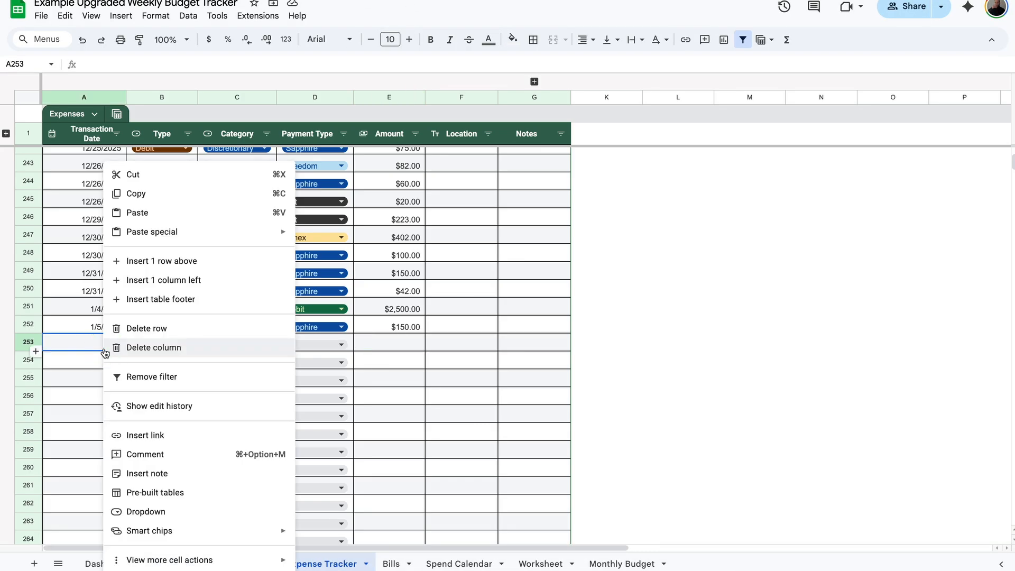
right_click(103, 346)
mouse_move(238, 233)
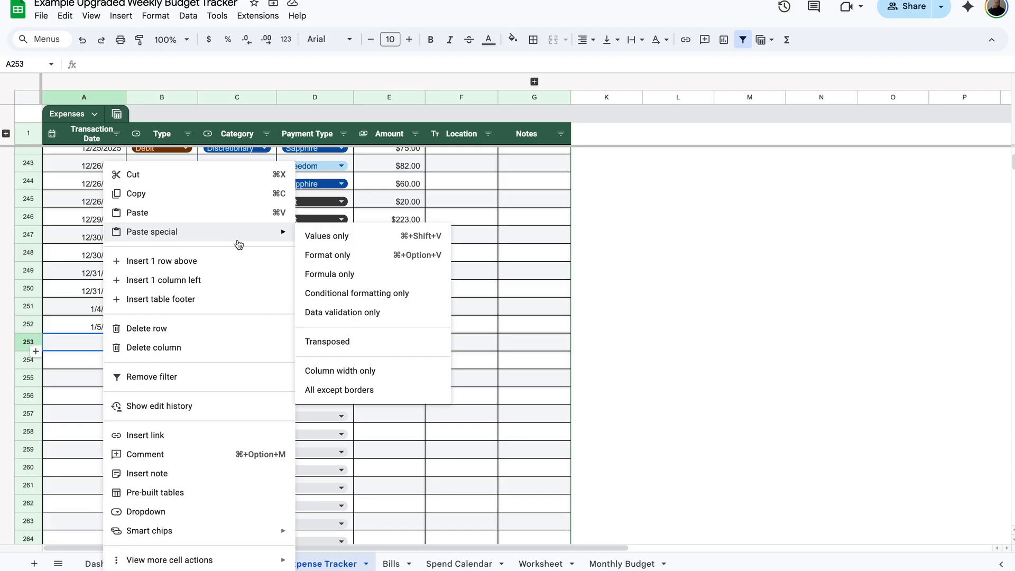
click(341, 237)
click(441, 399)
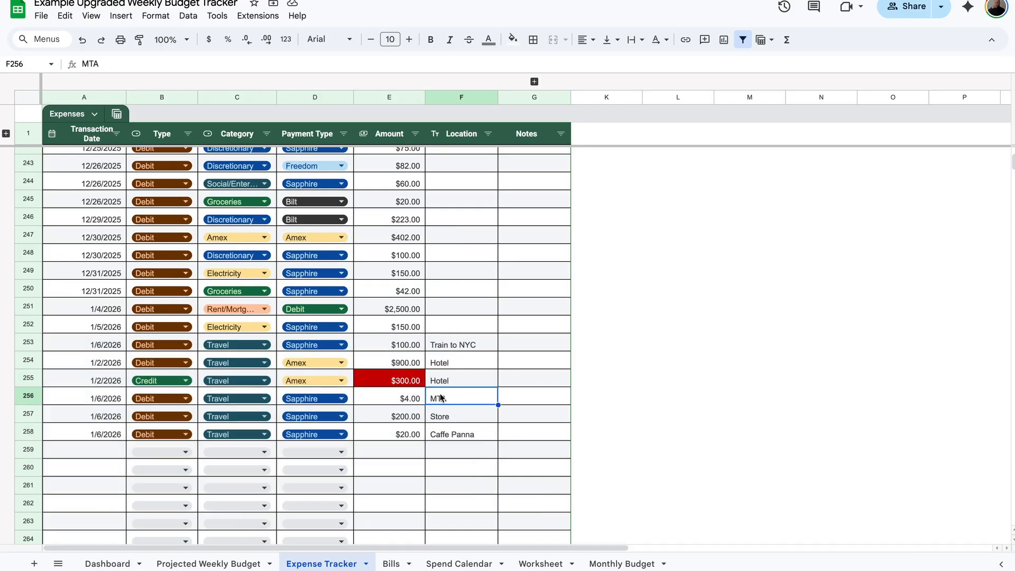
Change the Hotel credit in E255 to -$300.00, making Travel -$1,176.00.
click(374, 386)
double_click(374, 389)
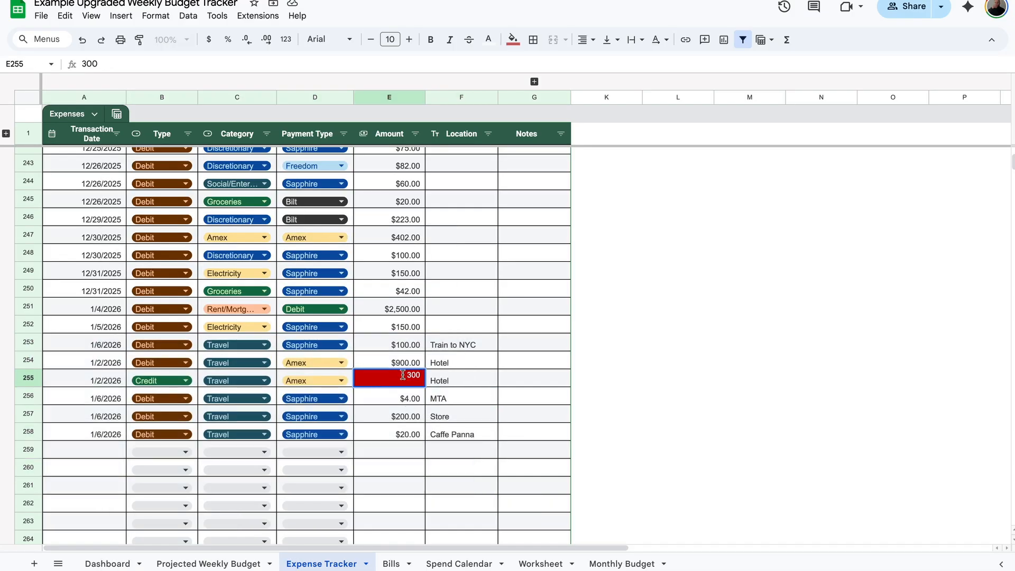
text(-)
key(Return)
click(445, 385)
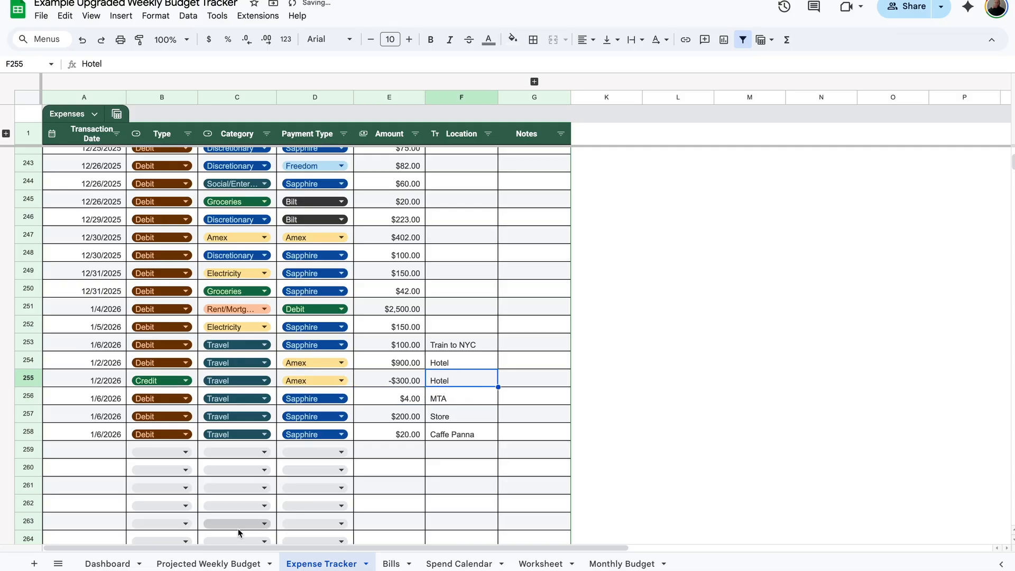
click(229, 564)
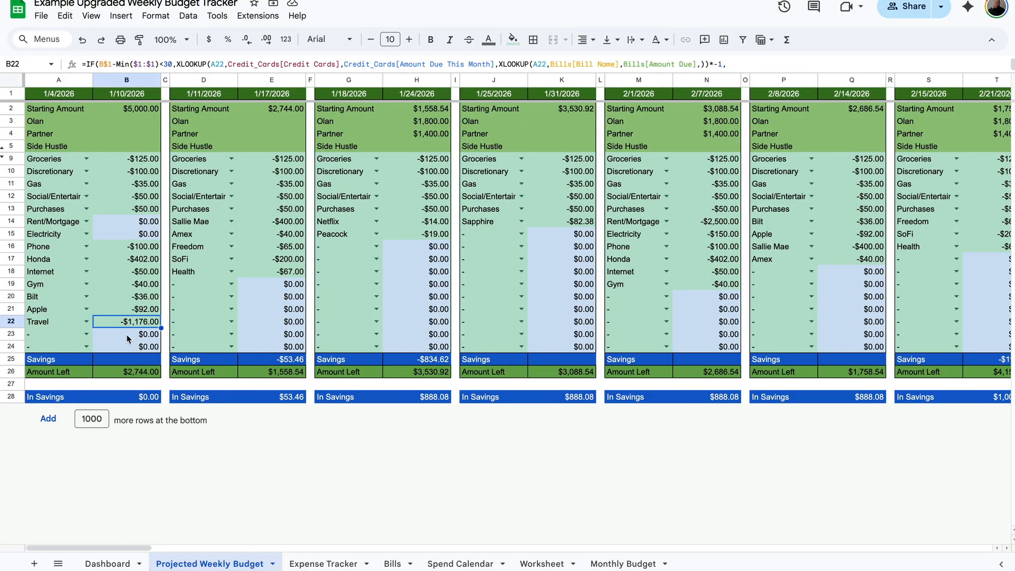